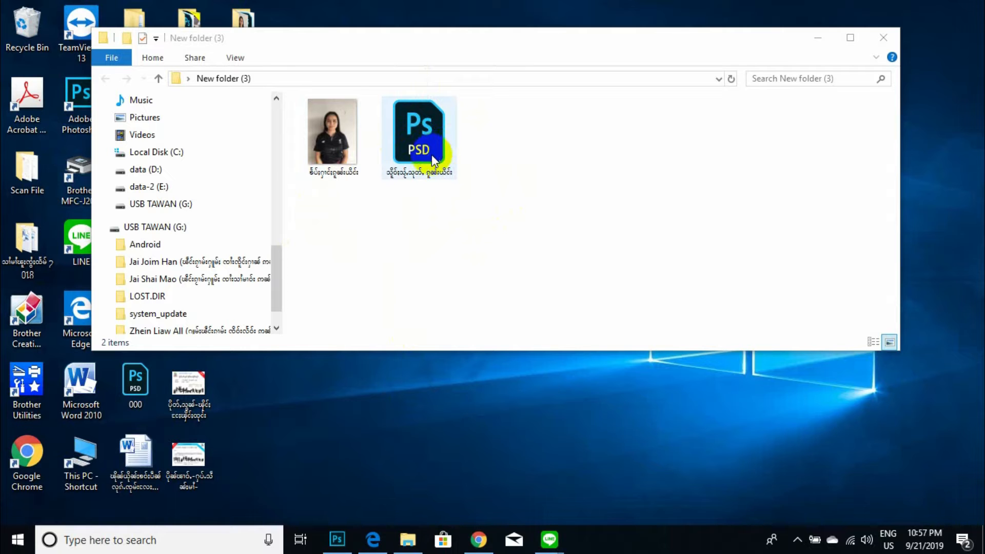
# Step: Open the suit template PSD from New folder (3) in Photoshop and deselect its active layer
pyautogui.click(337, 540)
pyautogui.click(336, 539)
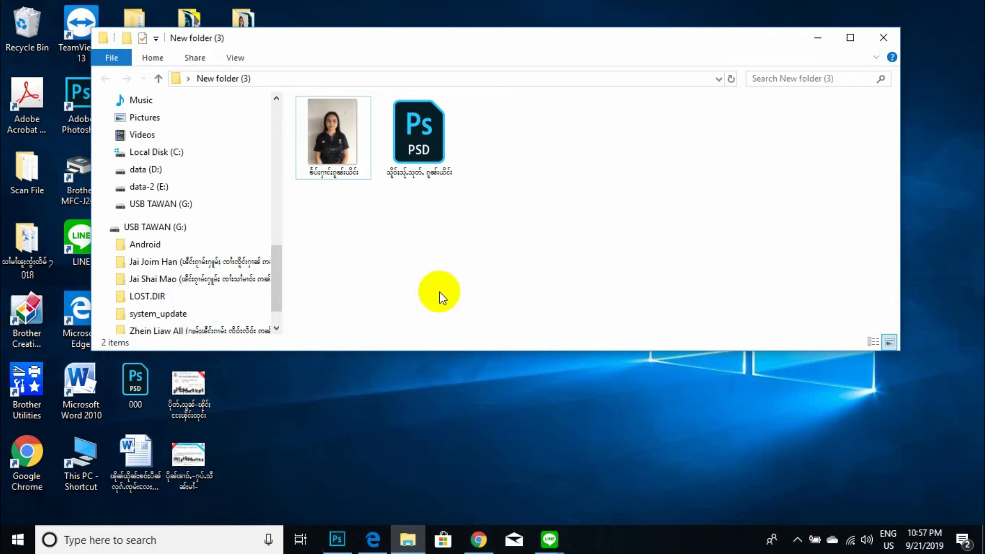
pyautogui.click(427, 149)
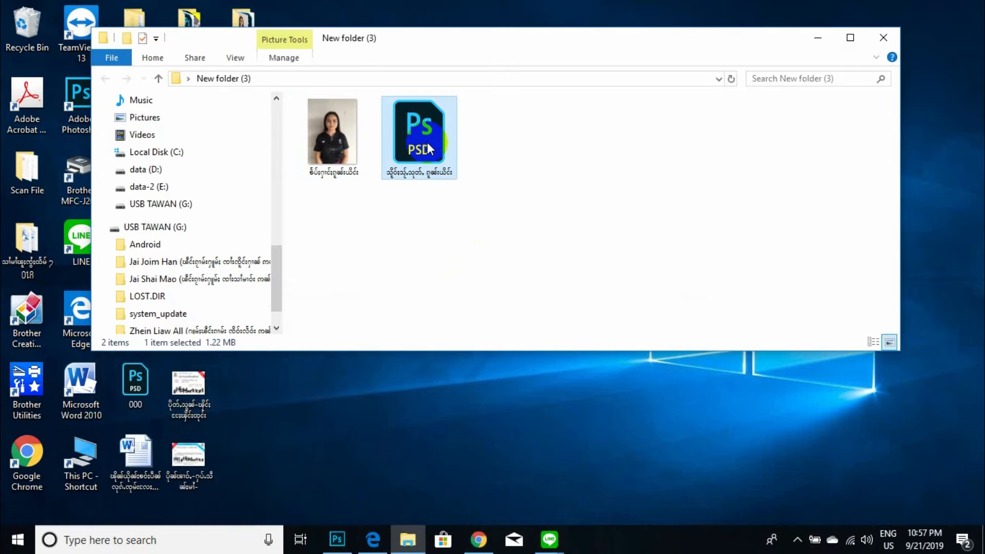
pyautogui.doubleClick(428, 145)
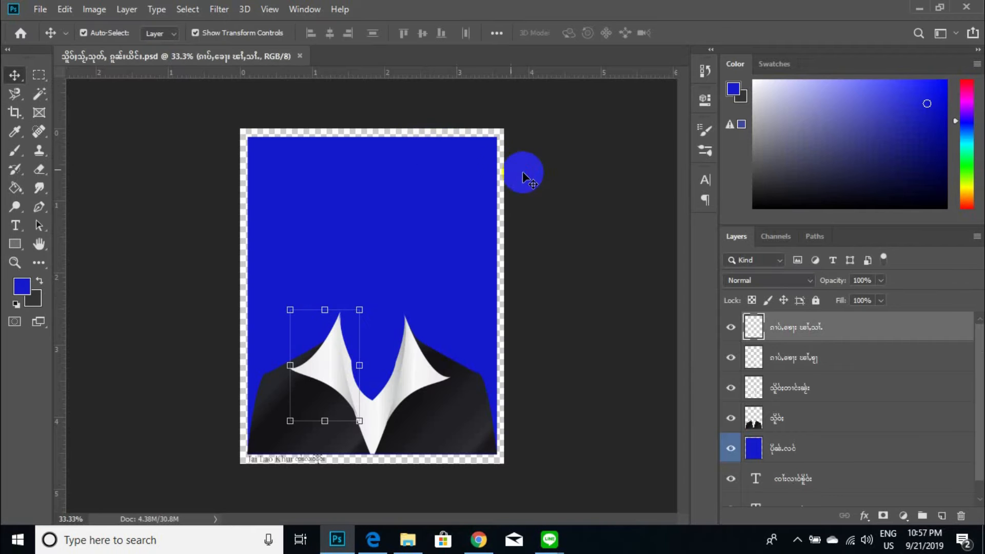
pyautogui.click(554, 185)
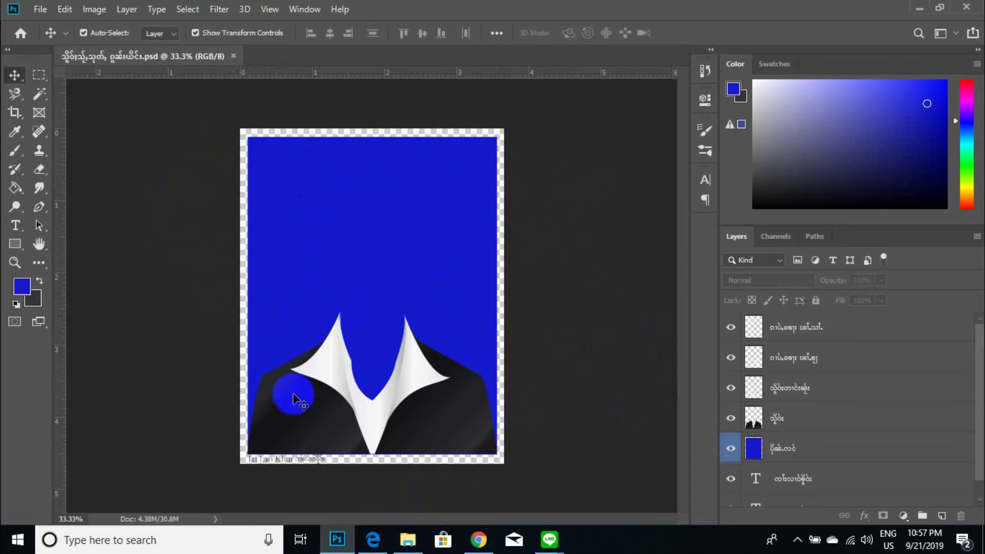
# Step: Place the woman's portrait photo from New folder (3) into the suit template at its default size
pyautogui.click(408, 540)
pyautogui.click(332, 135)
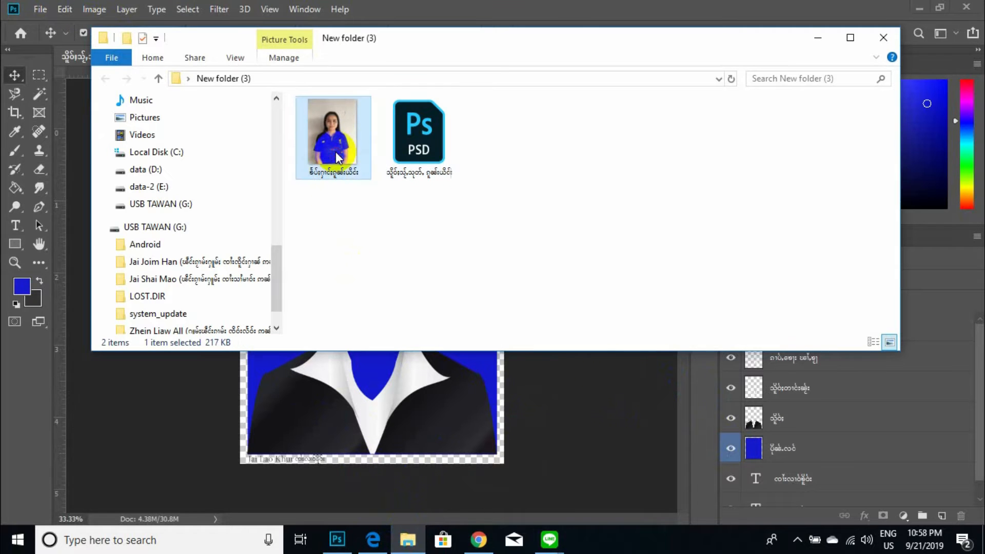
pyautogui.moveTo(333, 134); pyautogui.dragTo(389, 358)
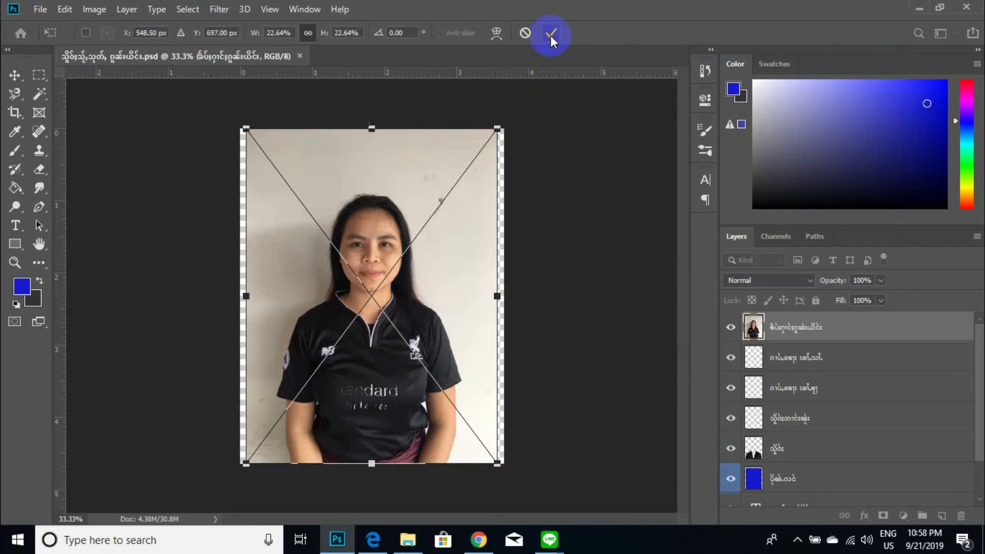
pyautogui.click(550, 35)
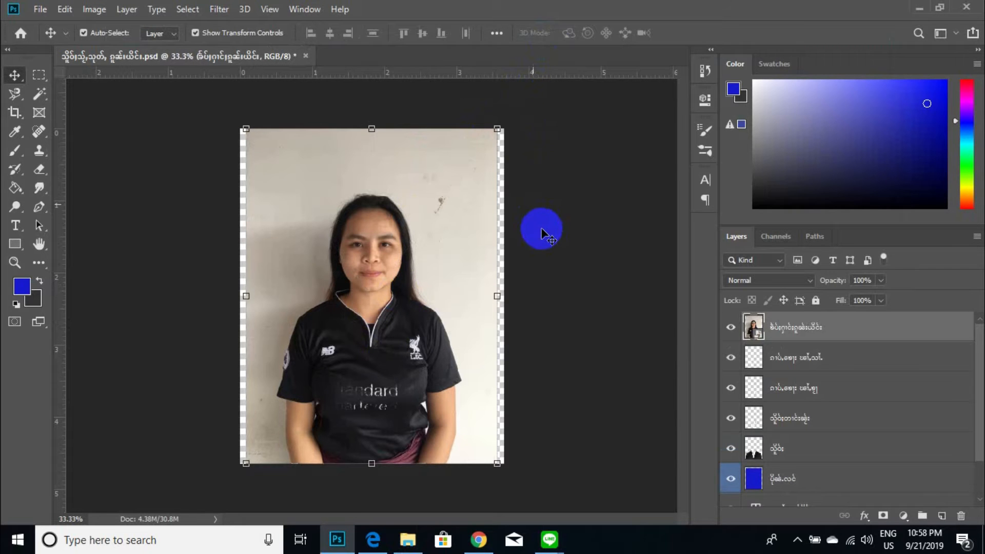
pyautogui.click(787, 333)
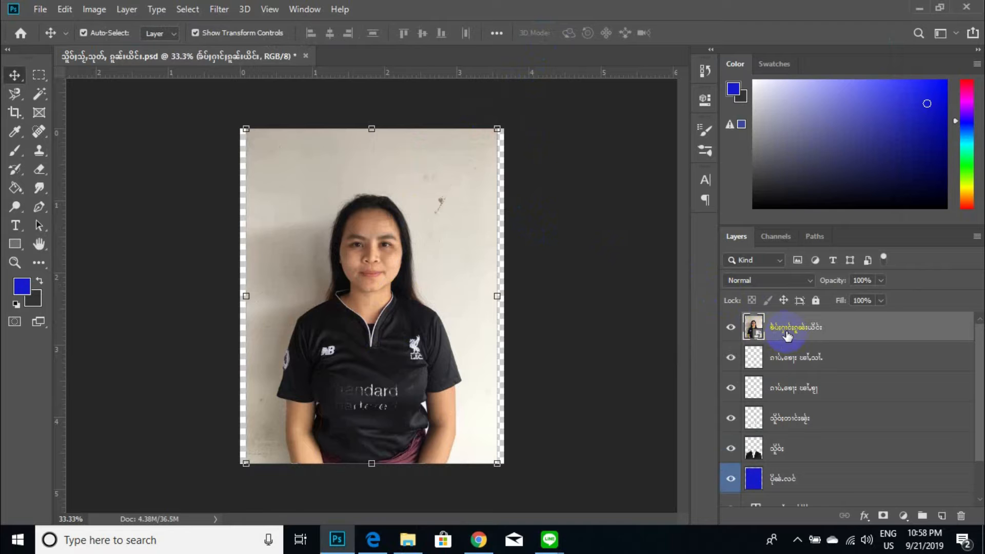
pyautogui.click(407, 539)
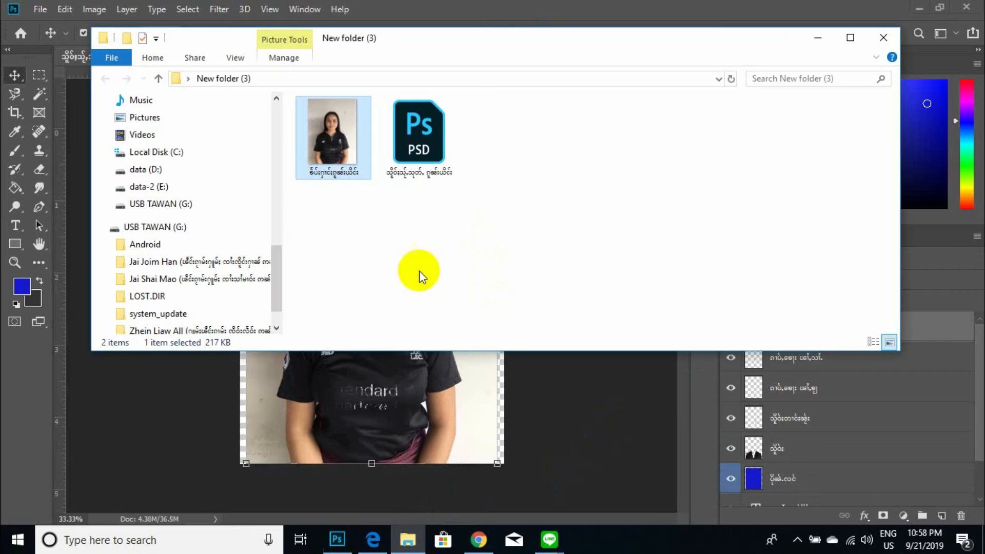
pyautogui.click(819, 39)
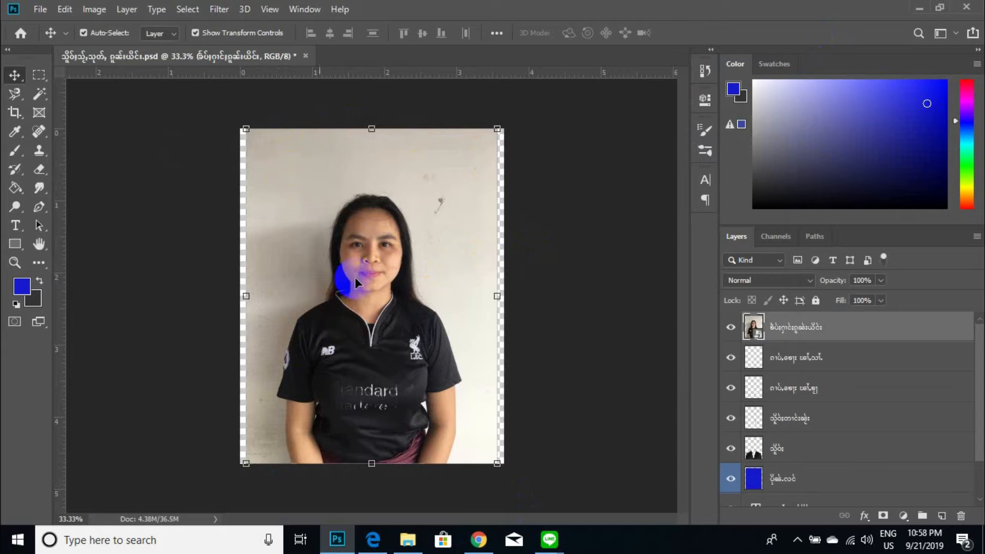
pyautogui.click(864, 355)
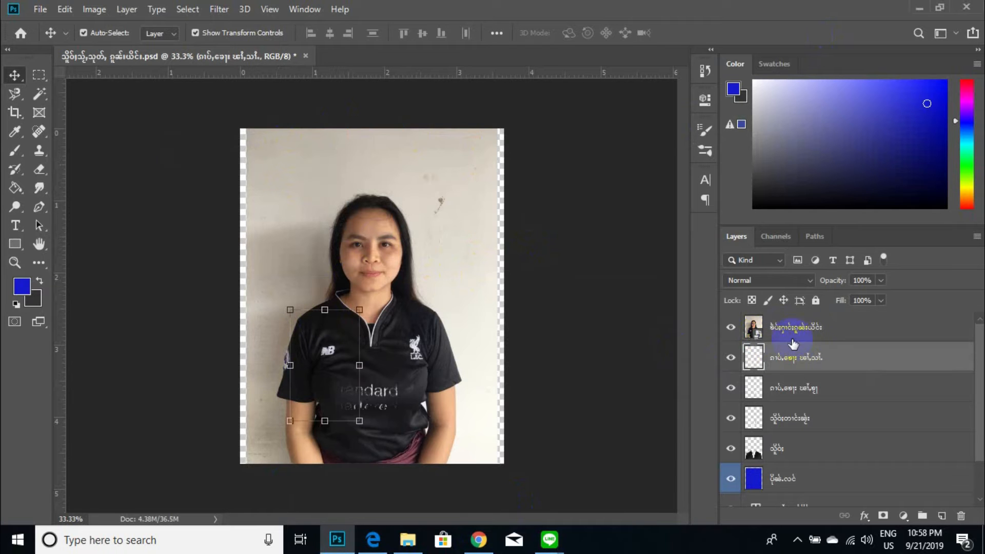
# Step: Try to delete a rectangular area around the head from the placed photo layer, and clear the marquee selection
pyautogui.click(755, 330)
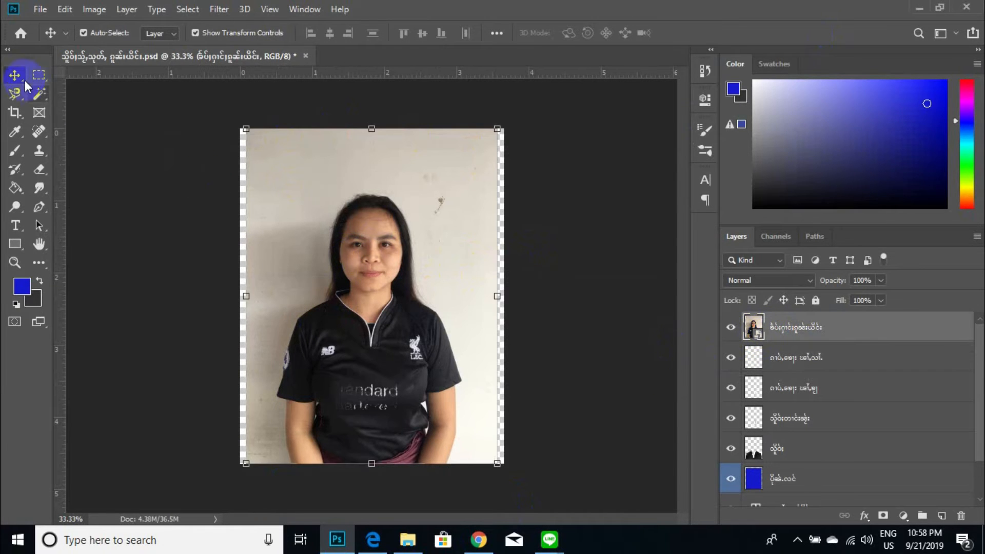
pyautogui.click(39, 74)
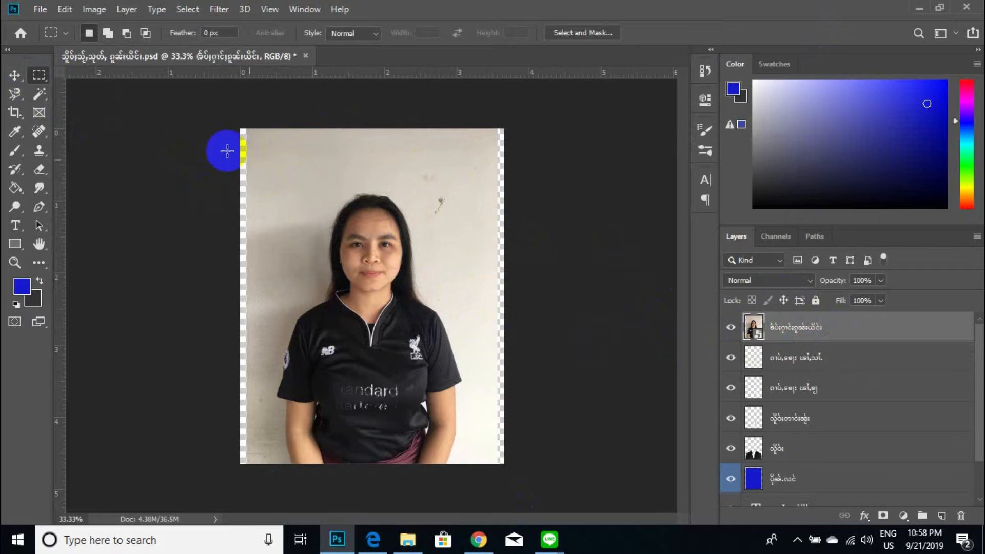
pyautogui.moveTo(247, 151); pyautogui.dragTo(450, 307)
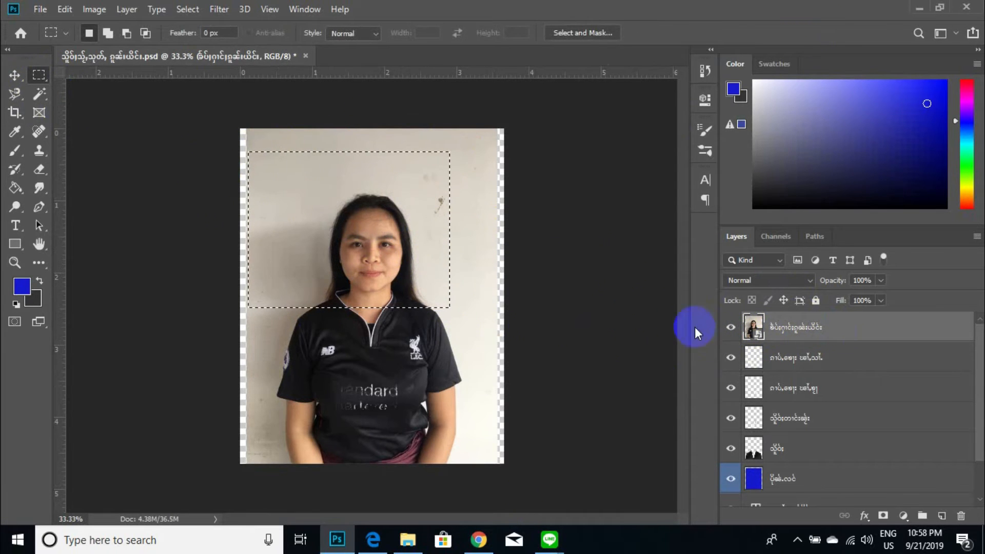
pyautogui.press('Delete')
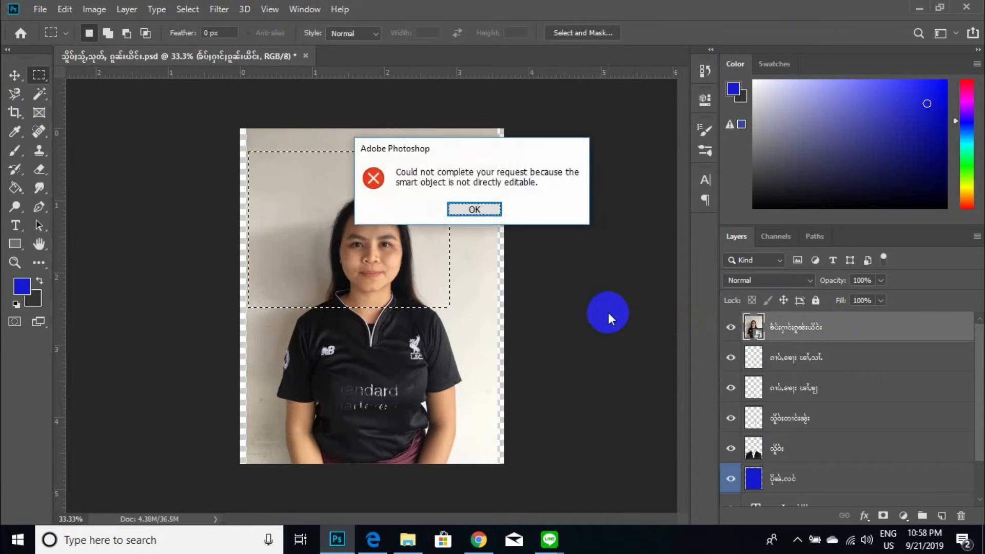
pyautogui.click(487, 210)
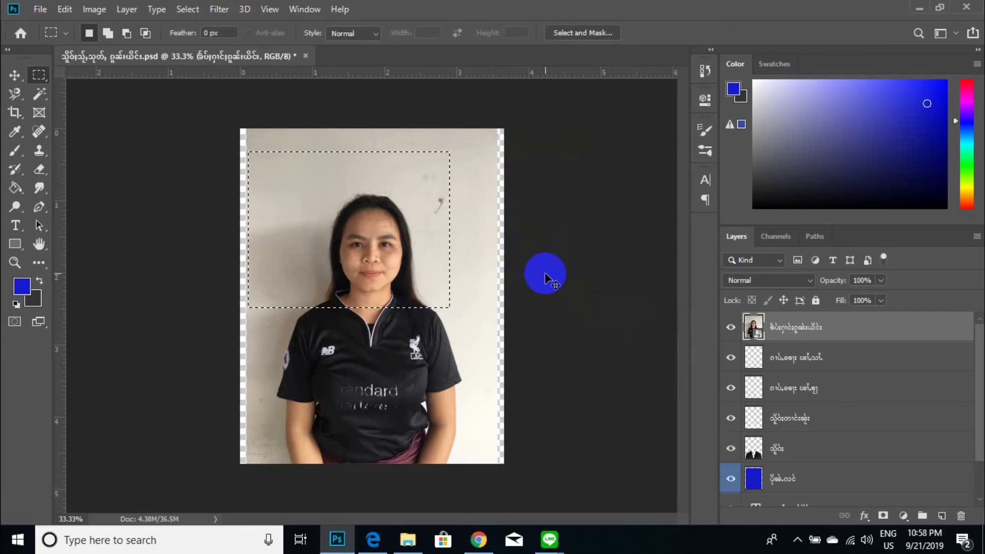
pyautogui.click(545, 277)
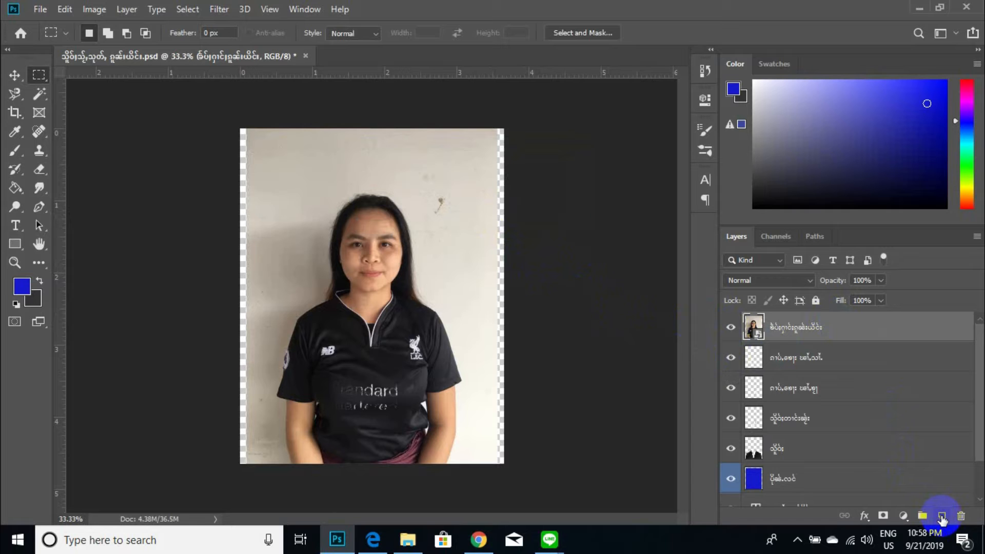
# Step: Add a new empty layer above the placed photo and merge the two layers into one
pyautogui.click(942, 516)
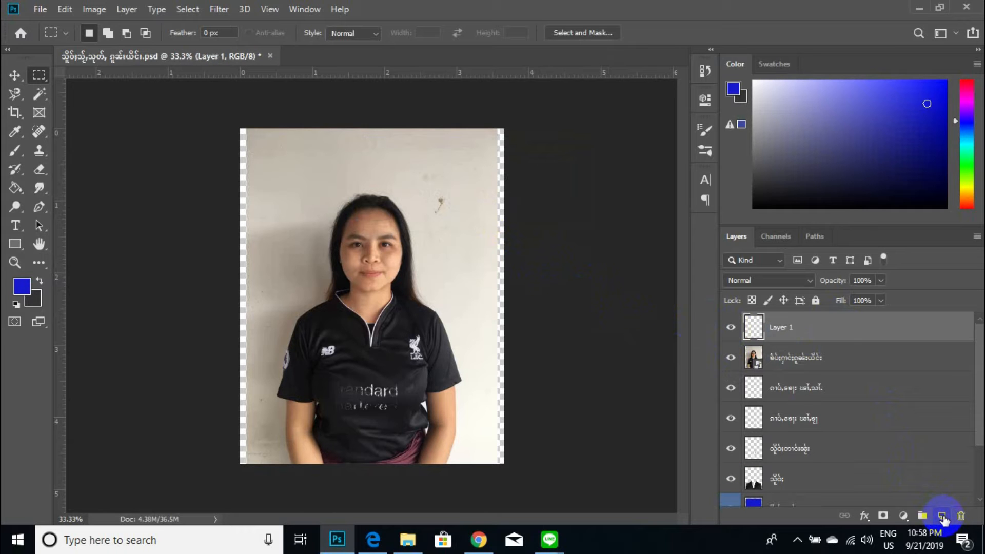
pyautogui.keyDown('ctrl'); pyautogui.click(832, 359); pyautogui.keyUp('ctrl')
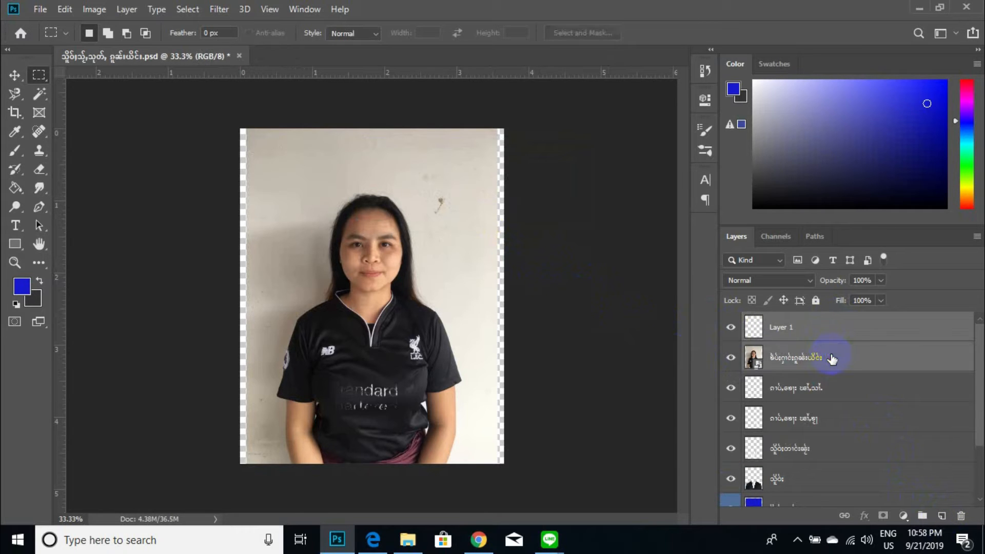
pyautogui.rightClick(794, 330)
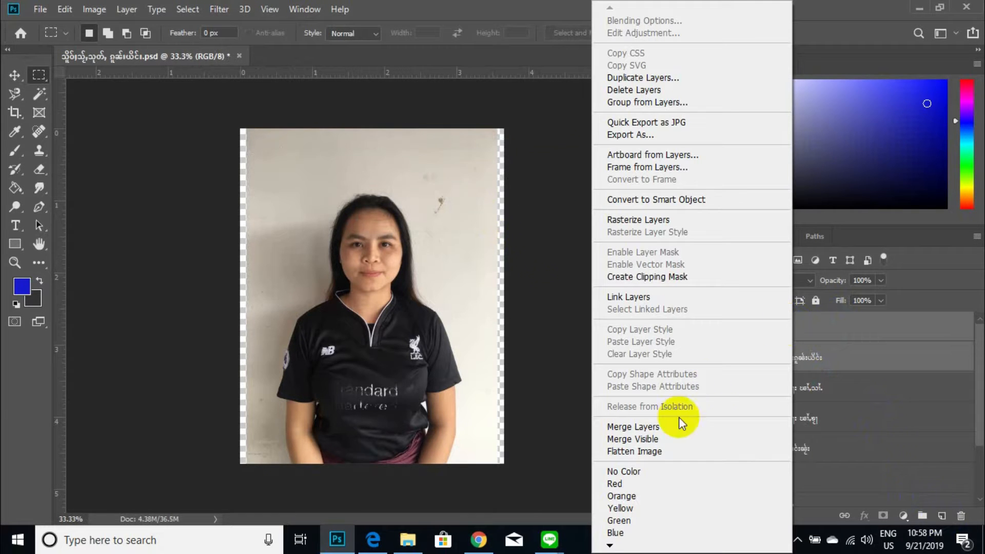
pyautogui.click(634, 430)
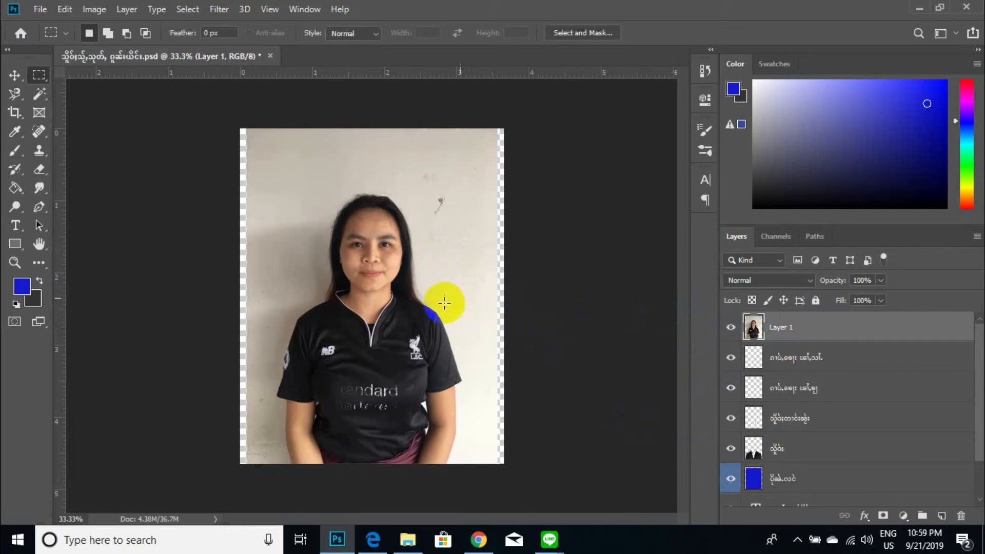
# Step: Select the woman's whole figure, from hair to waist, with the Quick Selection tool
pyautogui.click(39, 93)
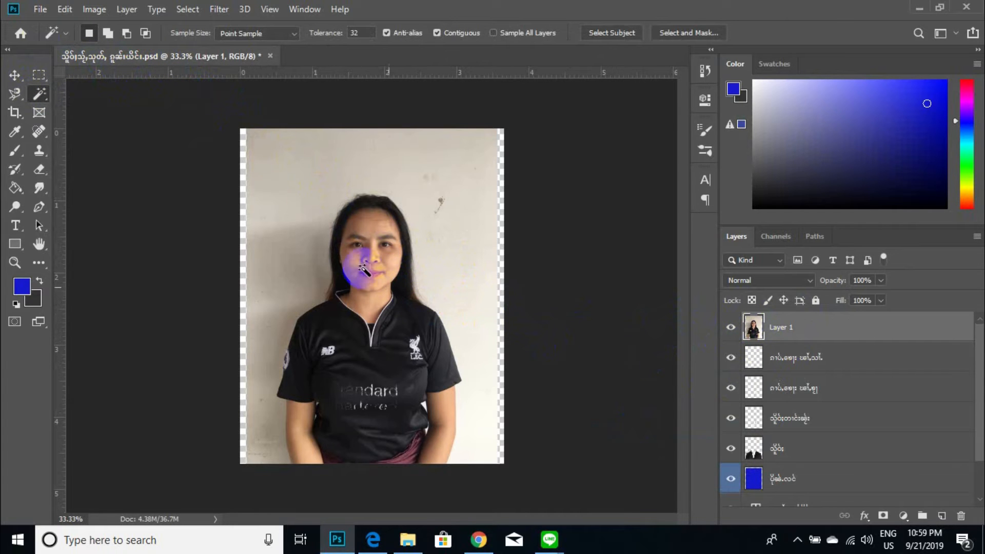
pyautogui.click(33, 98)
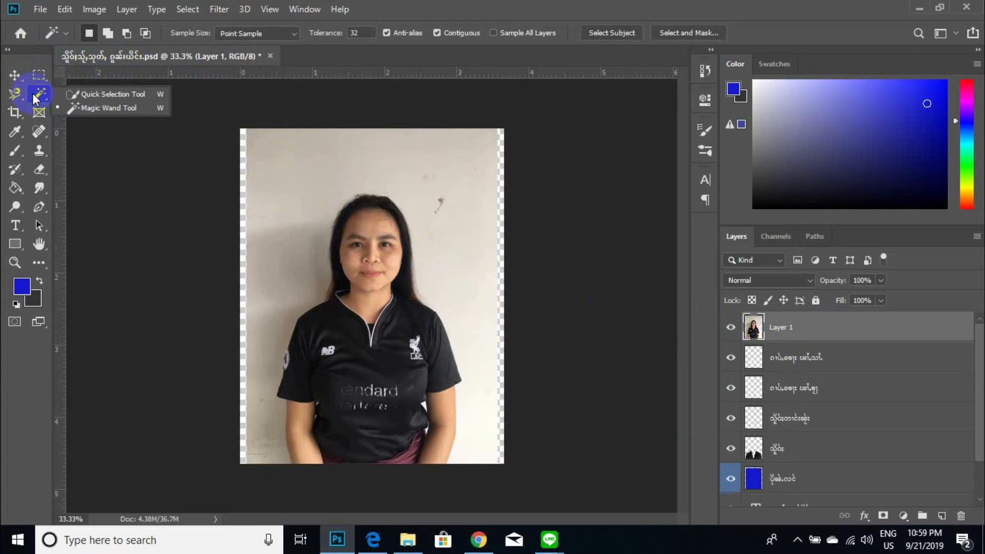
pyautogui.click(67, 93)
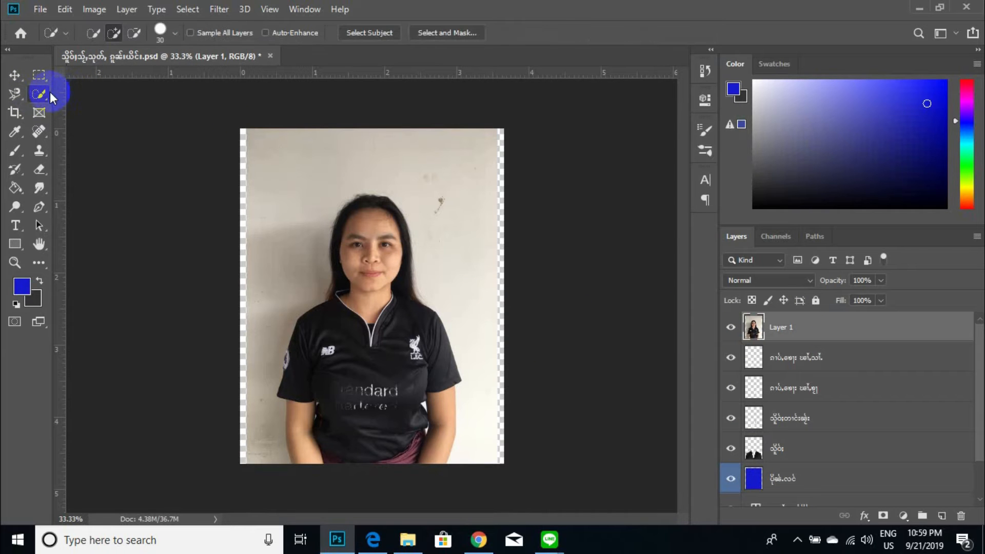
pyautogui.rightClick(42, 95)
pyautogui.click(71, 94)
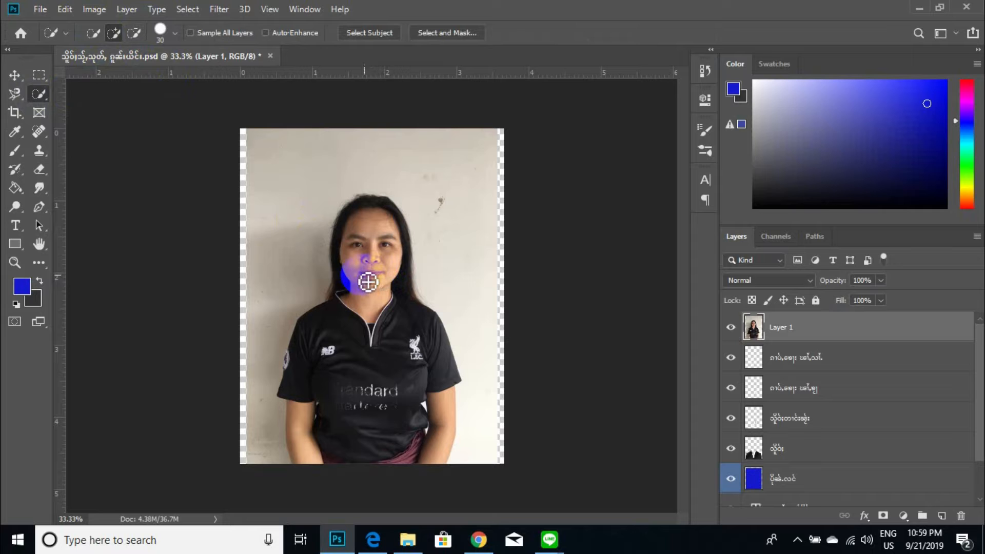
pyautogui.moveTo(368, 282)
pyautogui.mouseDown()
pyautogui.moveTo(356, 220)
pyautogui.moveTo(422, 248)
pyautogui.moveTo(405, 266)
pyautogui.moveTo(422, 345)
pyautogui.moveTo(390, 324)
pyautogui.moveTo(368, 287)
pyautogui.moveTo(350, 328)
pyautogui.moveTo(316, 346)
pyautogui.moveTo(301, 376)
pyautogui.moveTo(302, 414)
pyautogui.moveTo(405, 429)
pyautogui.moveTo(326, 351)
pyautogui.mouseUp()
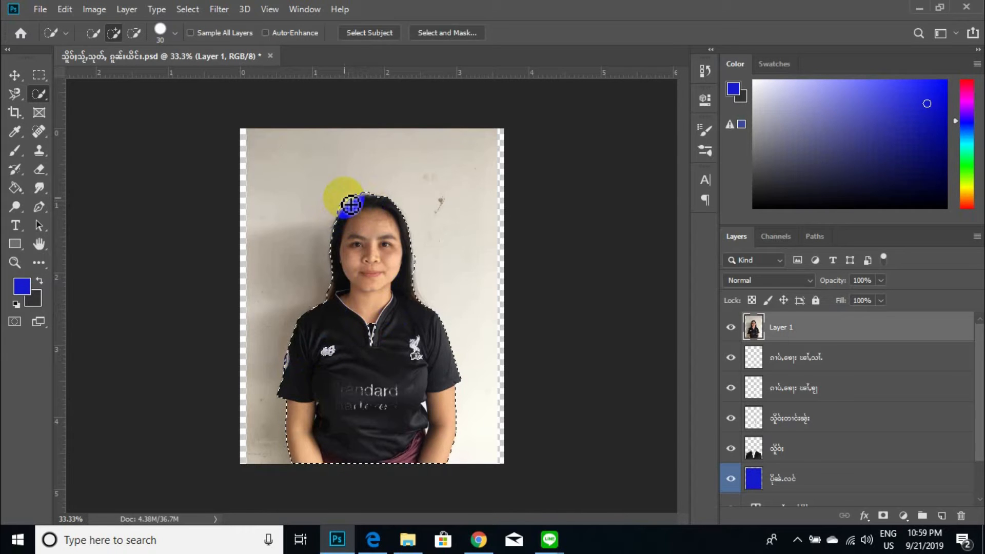
# Step: Refine the selection edge around the woman's hair, shoulders and shirt by subtracting and adding areas with the Quick Selection tool
pyautogui.click(133, 32)
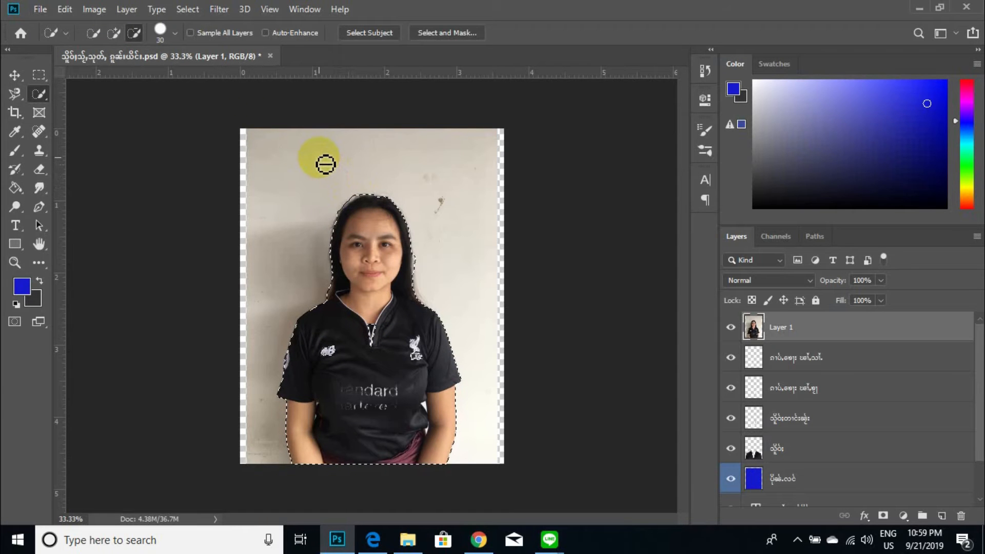
pyautogui.moveTo(345, 195)
pyautogui.mouseDown()
pyautogui.moveTo(271, 147)
pyautogui.moveTo(317, 178)
pyautogui.moveTo(287, 157)
pyautogui.mouseUp()
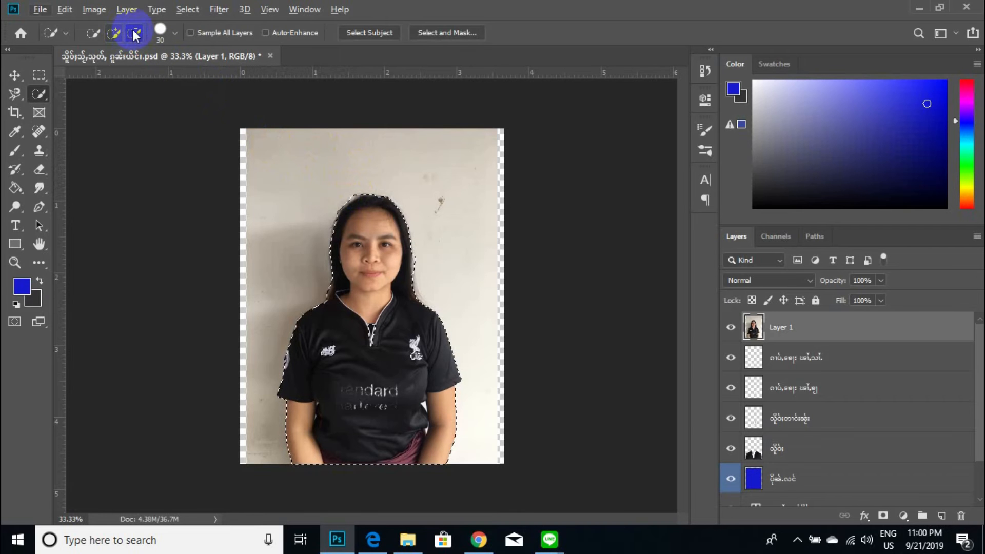
pyautogui.click(113, 33)
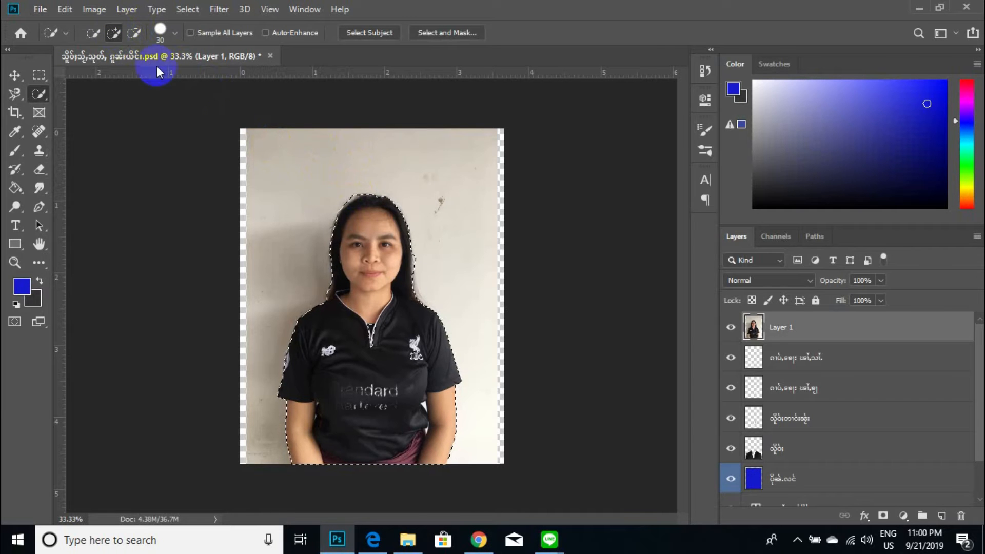
pyautogui.click(341, 191)
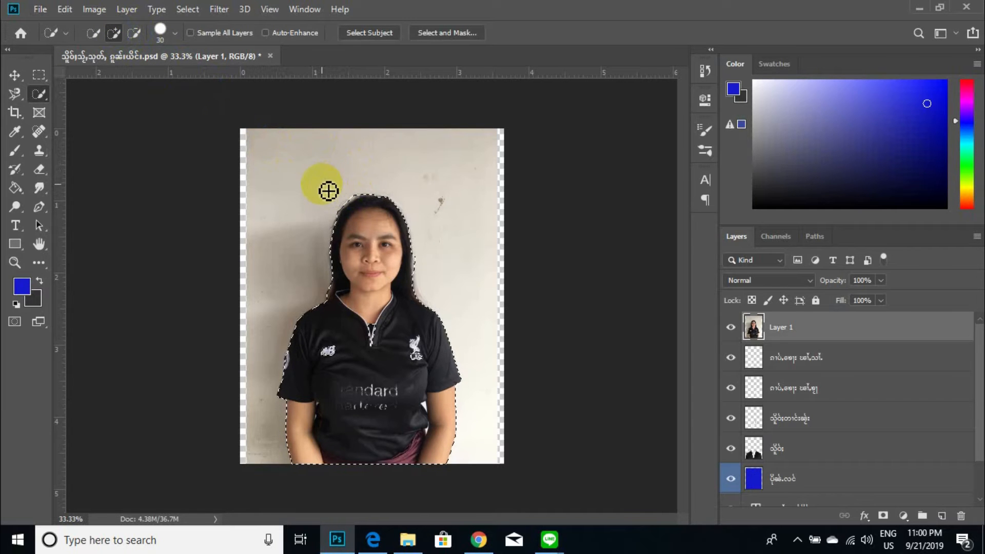
pyautogui.press('alt')
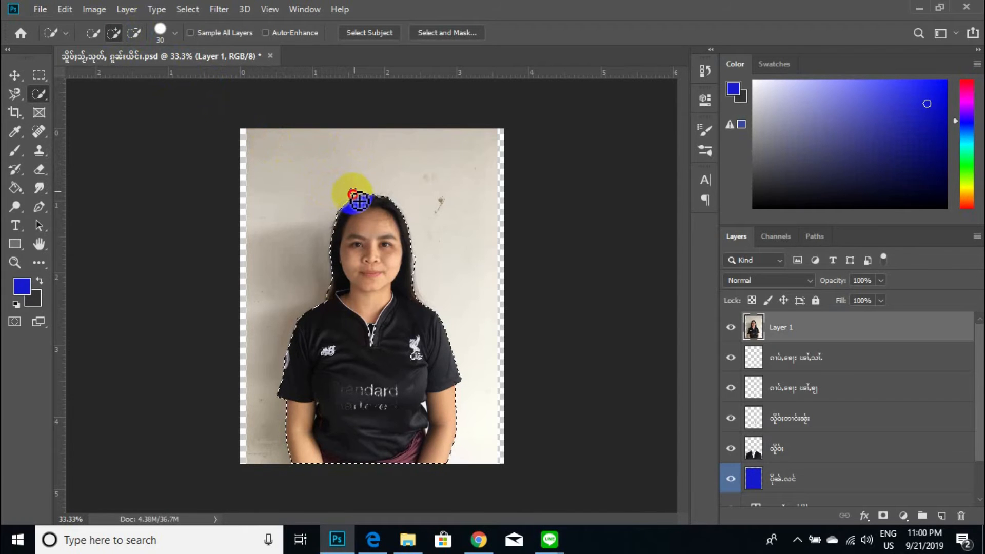
pyautogui.press('alt')
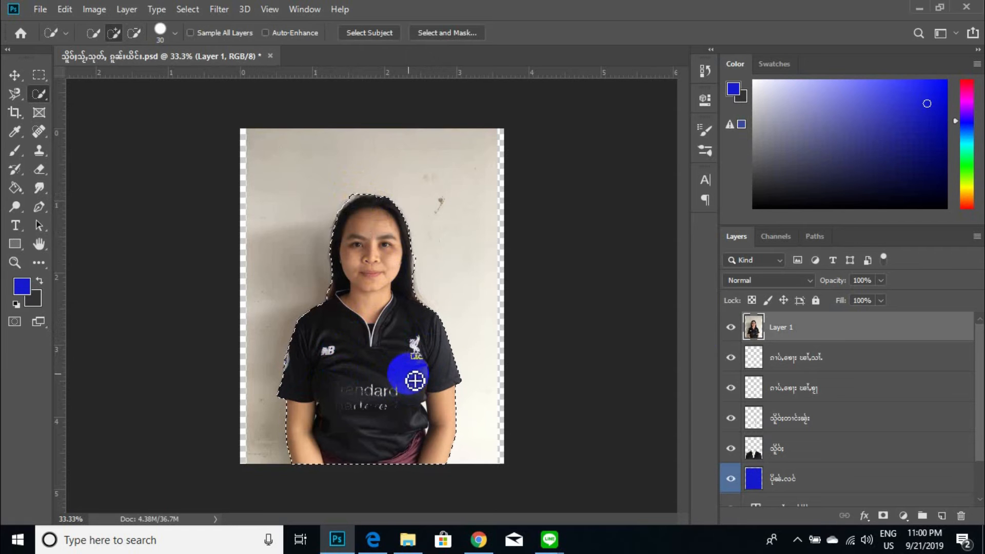
pyautogui.moveTo(360, 294); pyautogui.dragTo(375, 313)
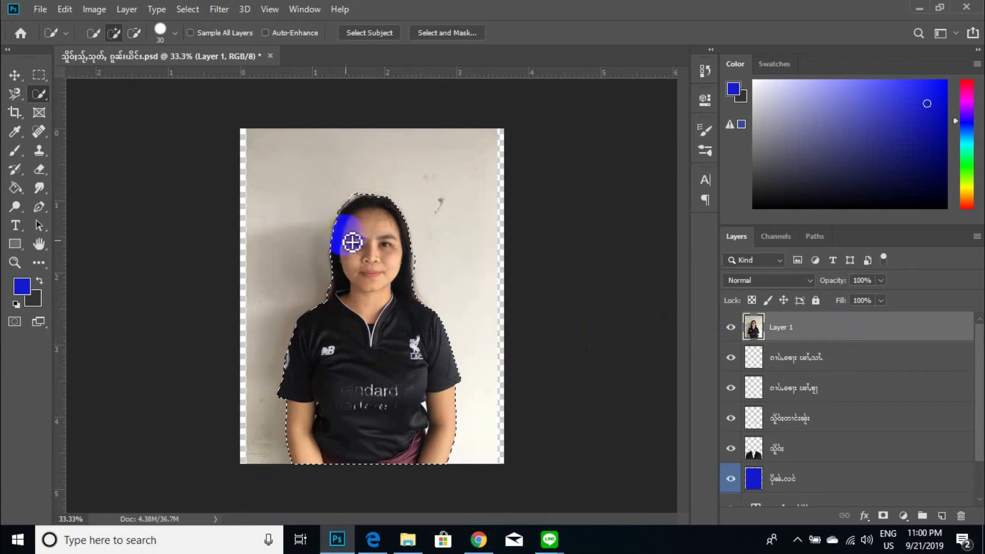
pyautogui.press('alt')
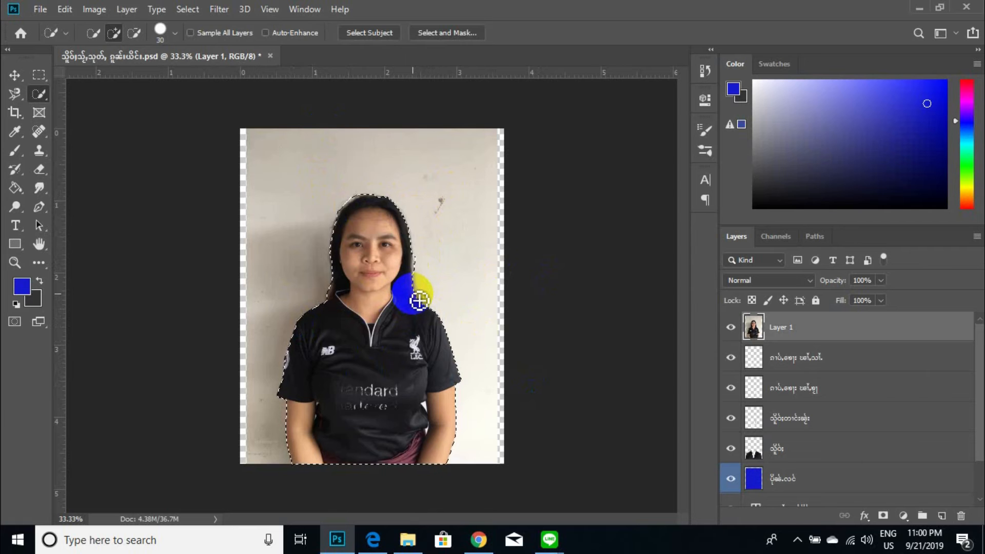
pyautogui.press('alt')
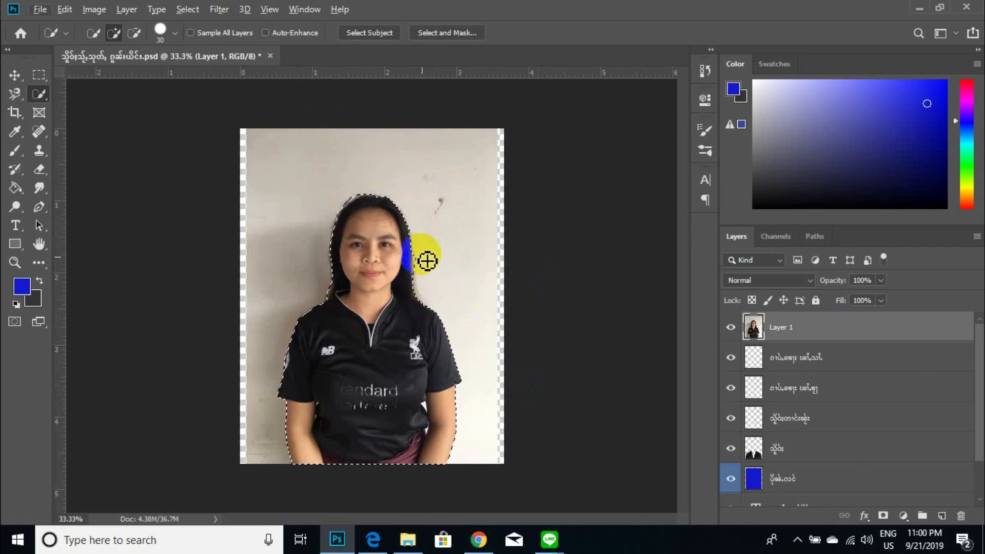
pyautogui.keyDown('alt'); pyautogui.click(418, 261); pyautogui.keyUp('alt')
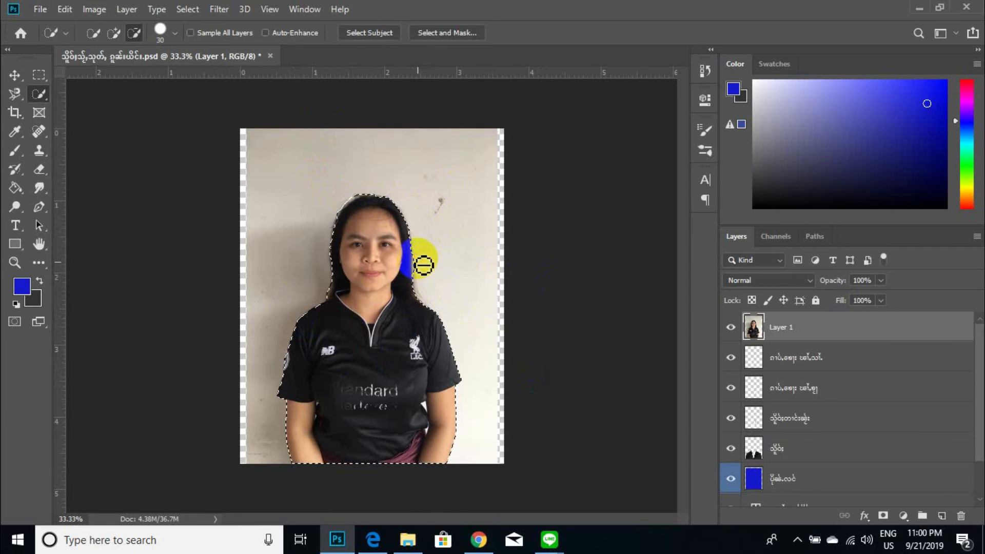
pyautogui.click(429, 392)
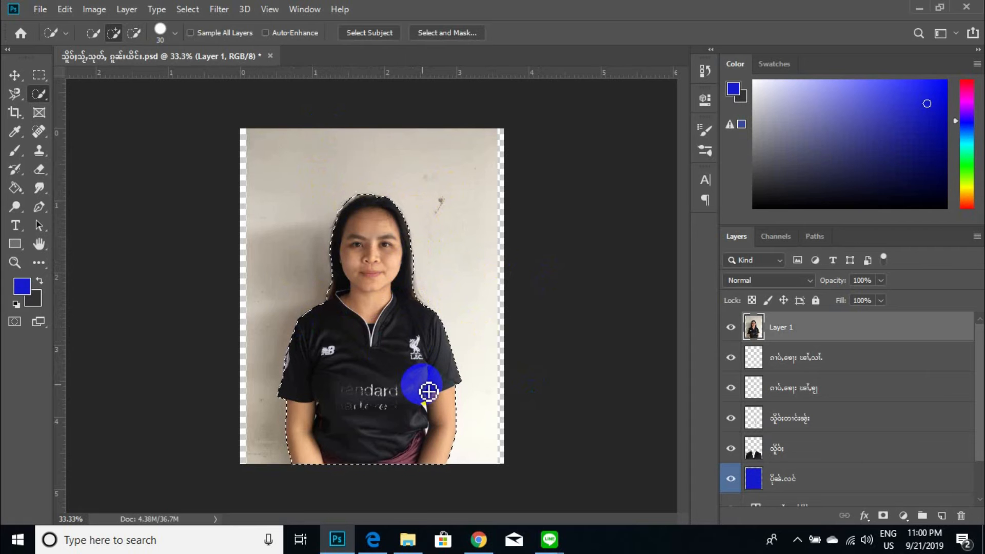
# Step: Invert the selection to cover the wall background, try deleting it without feathering, and undo the deletion
pyautogui.hotkey('ctrl', 'shift', 'i')
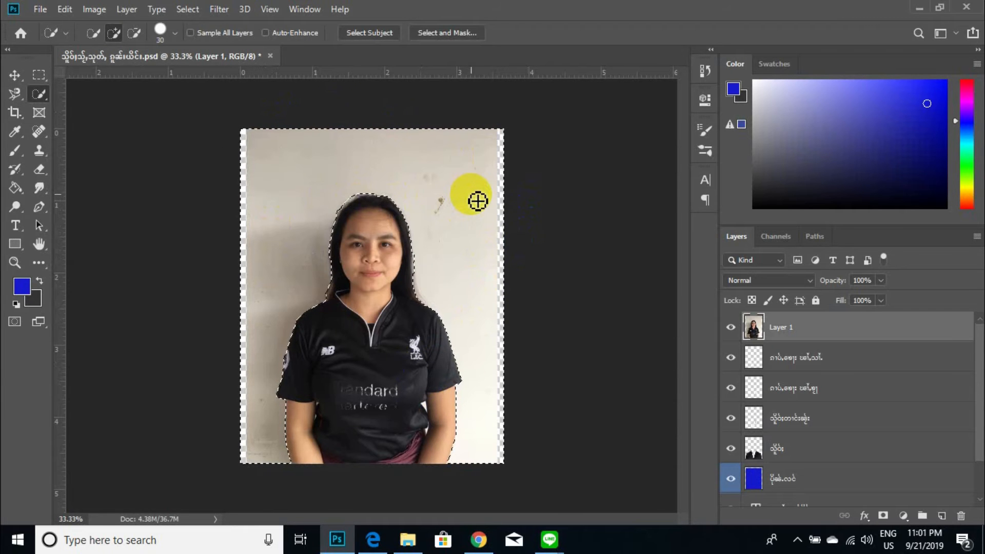
pyautogui.press('Delete')
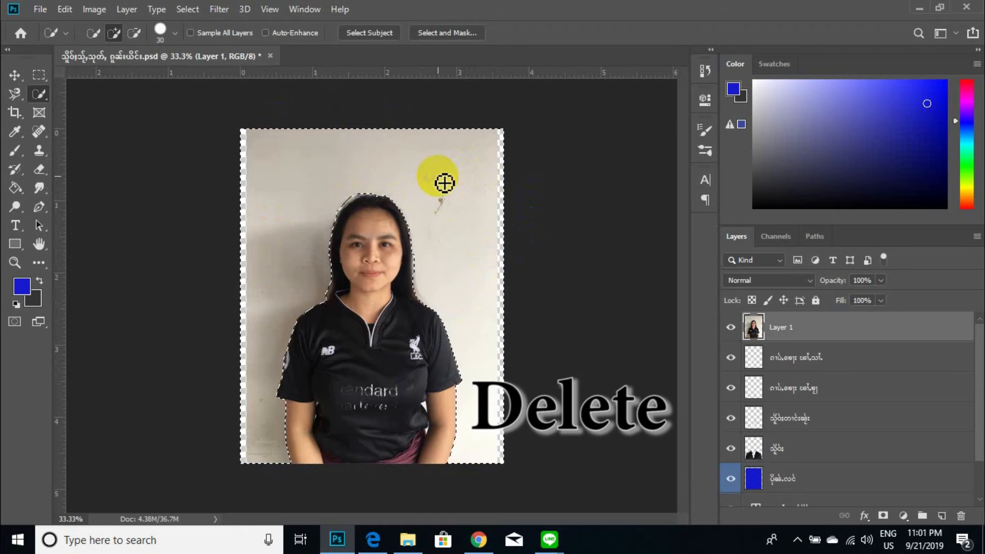
pyautogui.press('Delete')
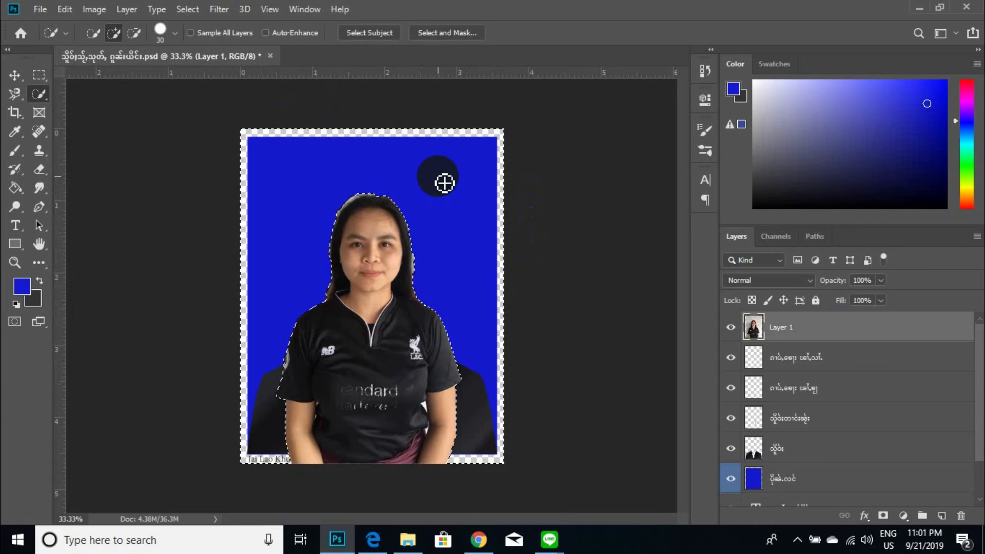
pyautogui.hotkey('ctrl', 'z')
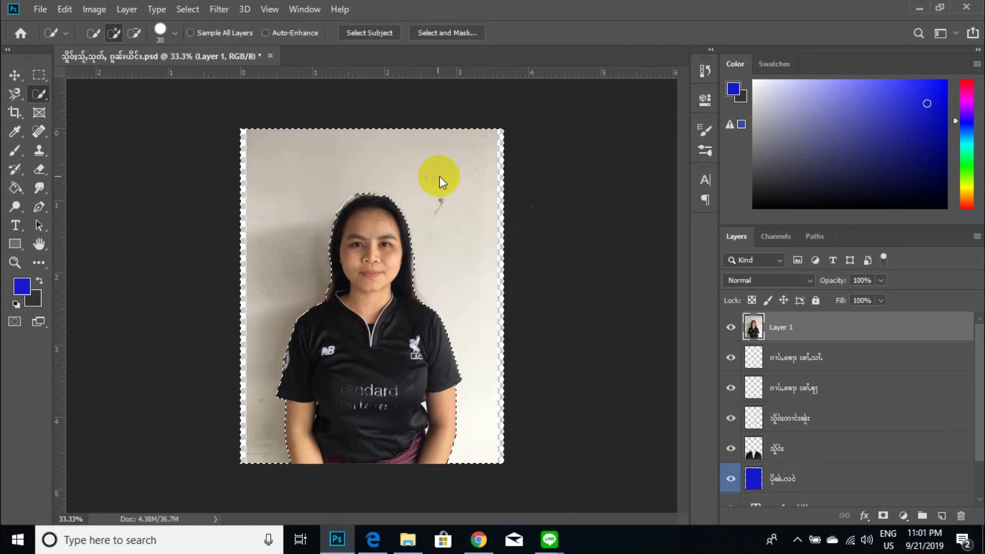
# Step: Feather the inverted selection by 3 pixels, delete the wall background from Layer 1, and deselect
pyautogui.rightClick(440, 179)
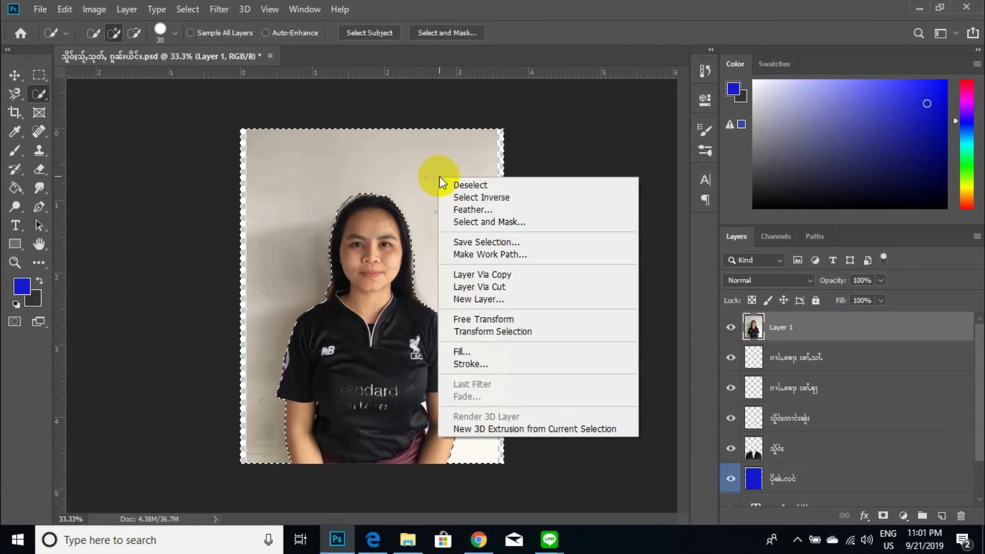
pyautogui.click(494, 208)
pyautogui.click(474, 165)
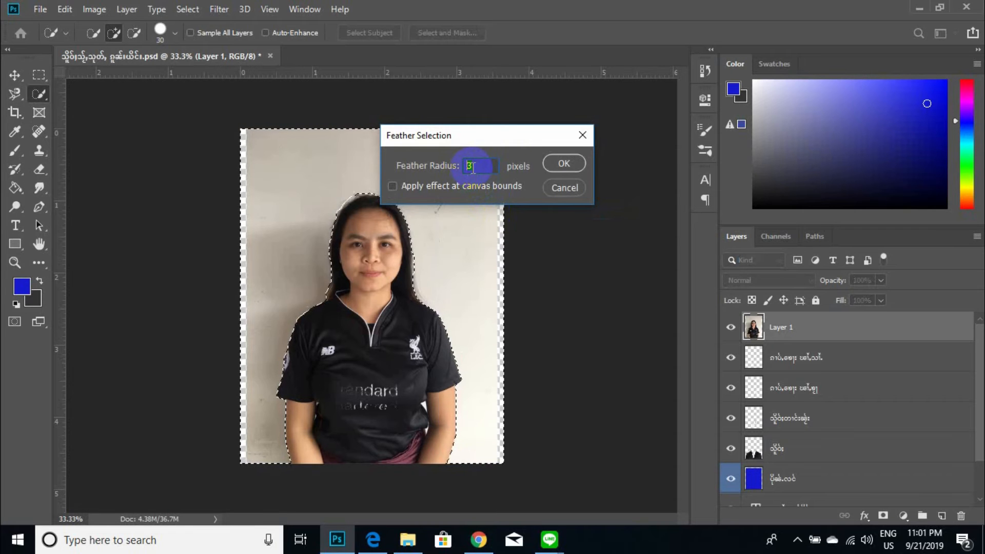
pyautogui.click(559, 164)
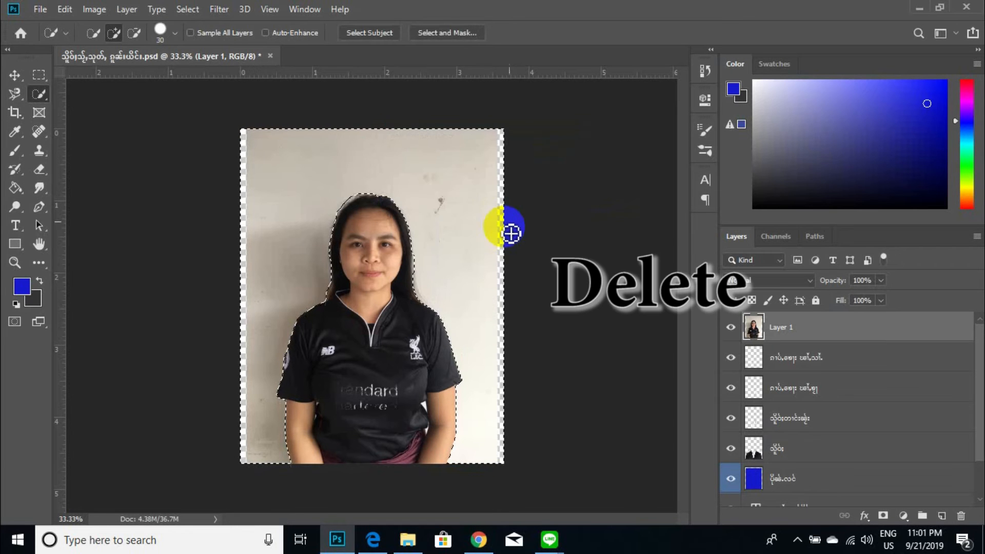
pyautogui.press('Delete')
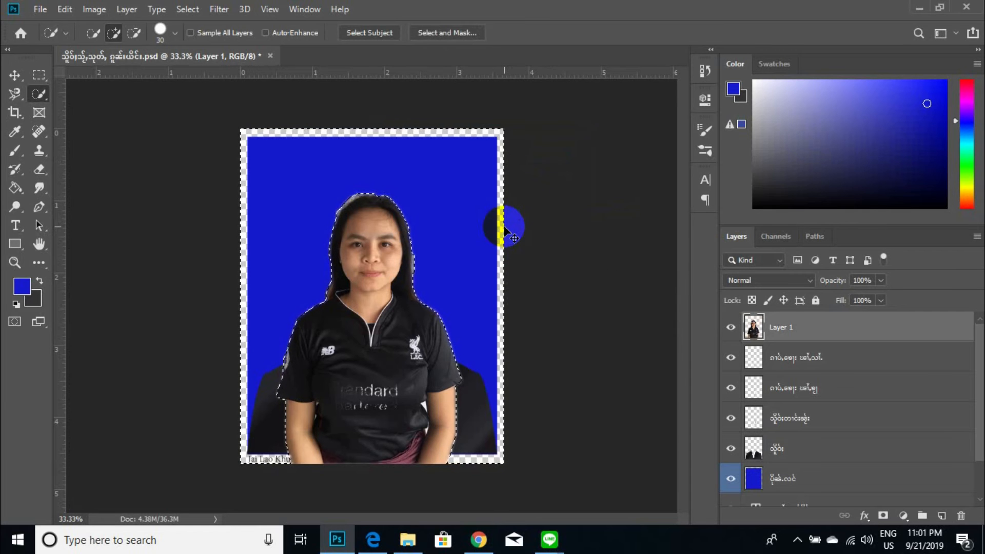
pyautogui.hotkey('ctrl', 'd')
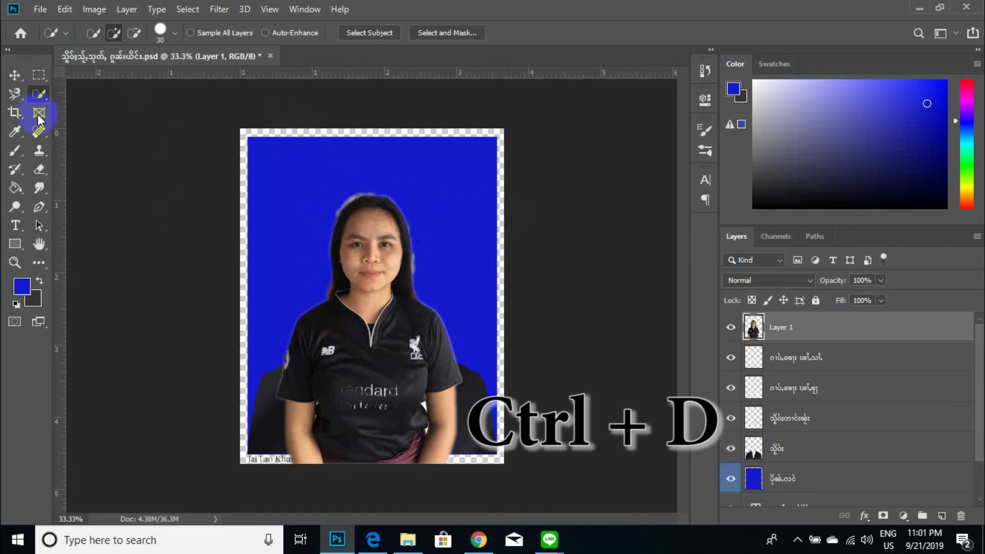
# Step: Erase the light fringe over the crown of the woman's hair with a soft 72 px Eraser brush at 0% hardness
pyautogui.click(40, 170)
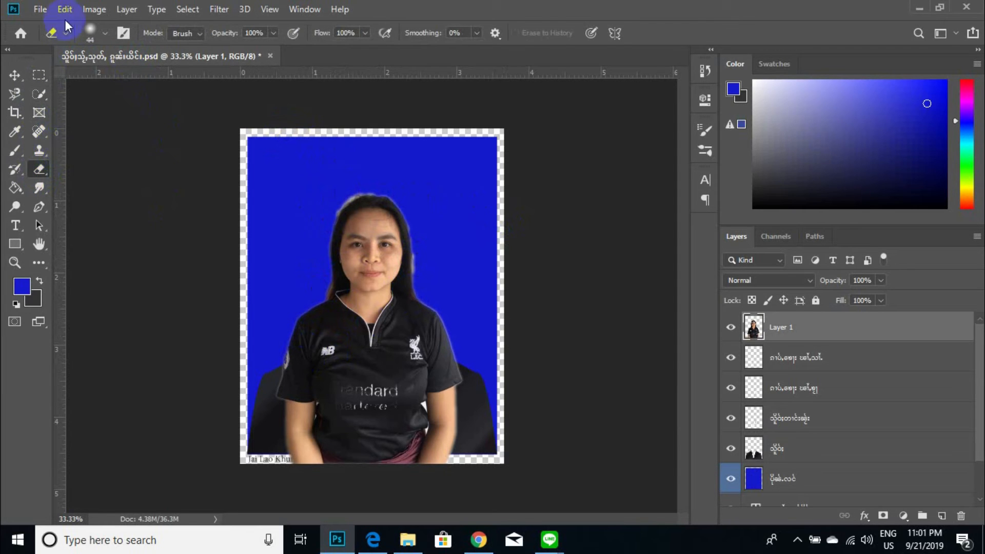
pyautogui.click(106, 34)
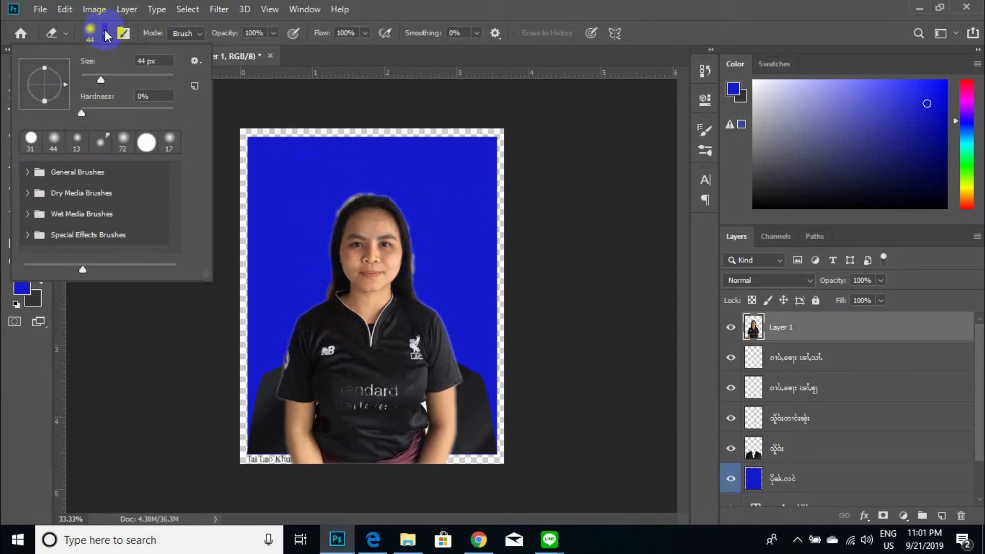
pyautogui.click(80, 147)
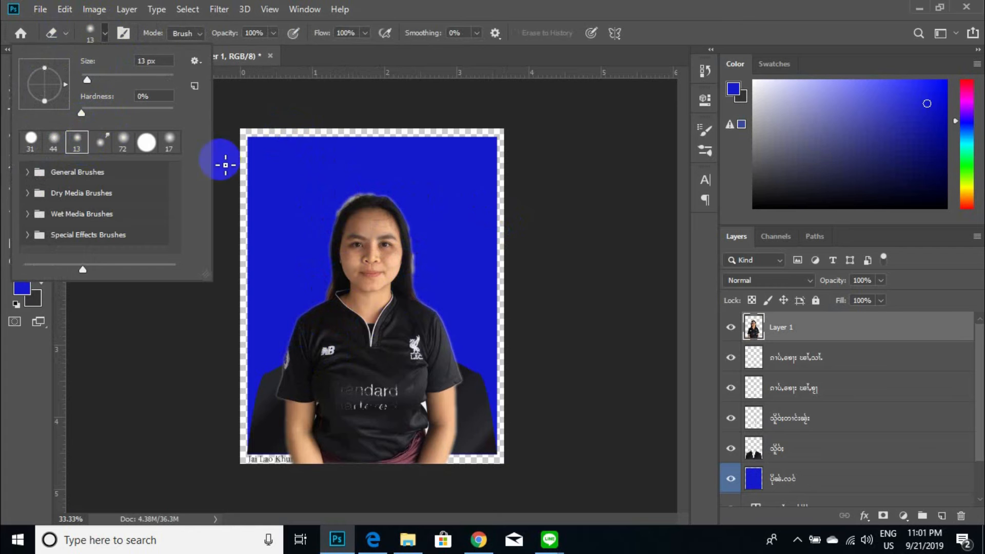
pyautogui.click(134, 146)
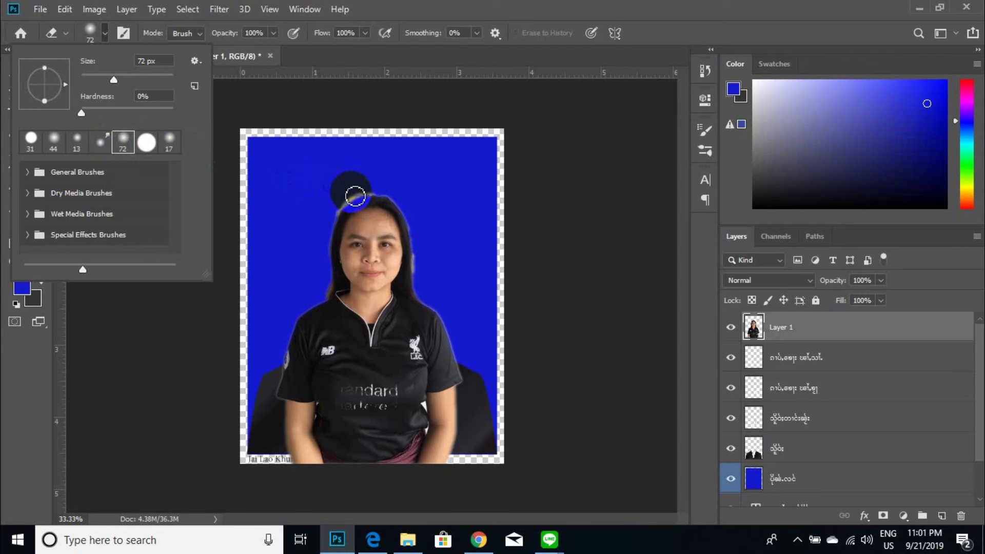
pyautogui.click(355, 196)
pyautogui.moveTo(374, 194)
pyautogui.mouseDown()
pyautogui.moveTo(333, 223)
pyautogui.moveTo(345, 200)
pyautogui.moveTo(390, 195)
pyautogui.moveTo(417, 224)
pyautogui.moveTo(422, 282)
pyautogui.moveTo(418, 233)
pyautogui.mouseUp()
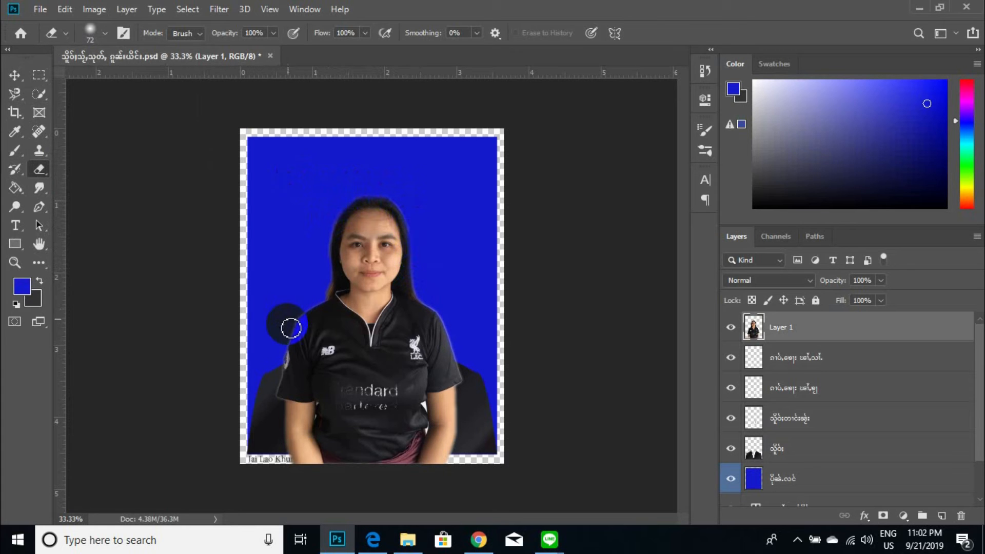
# Step: Erase the leftover fringe along both sides of the hair, the neck and the shoulders with the 72 px Eraser
pyautogui.moveTo(291, 328)
pyautogui.mouseDown()
pyautogui.moveTo(326, 297)
pyautogui.moveTo(328, 262)
pyautogui.mouseUp()
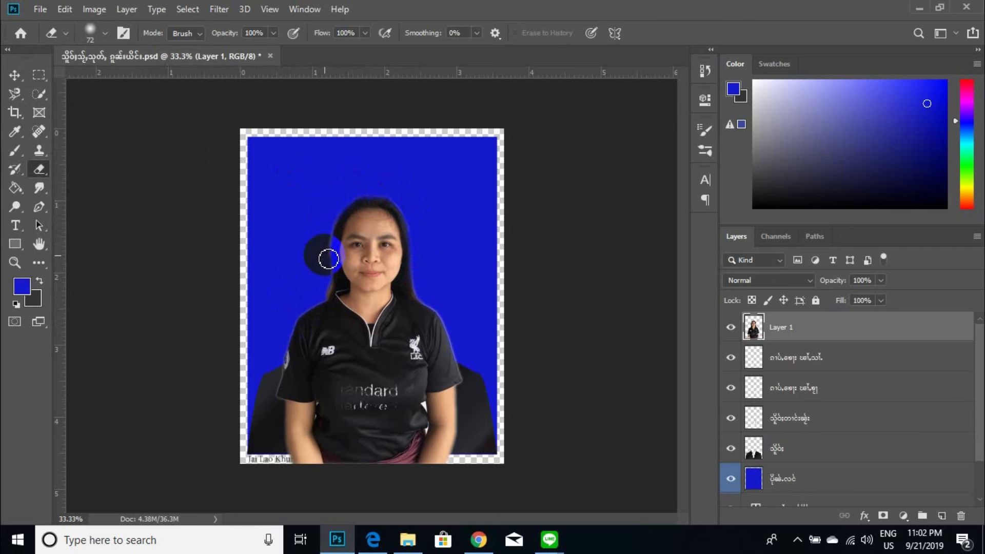
pyautogui.moveTo(332, 229); pyautogui.dragTo(327, 256)
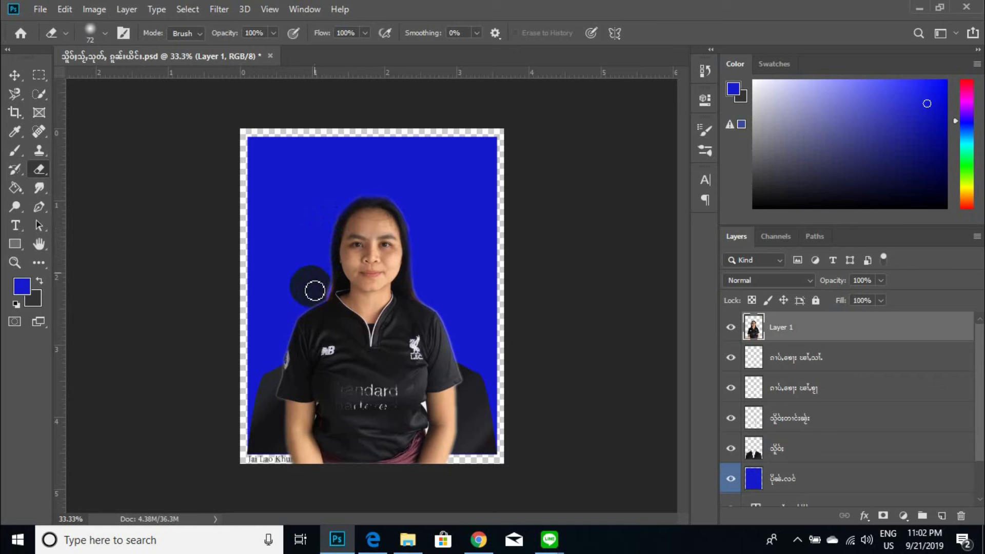
pyautogui.moveTo(313, 304)
pyautogui.mouseDown()
pyautogui.moveTo(286, 325)
pyautogui.moveTo(285, 349)
pyautogui.moveTo(296, 322)
pyautogui.mouseUp()
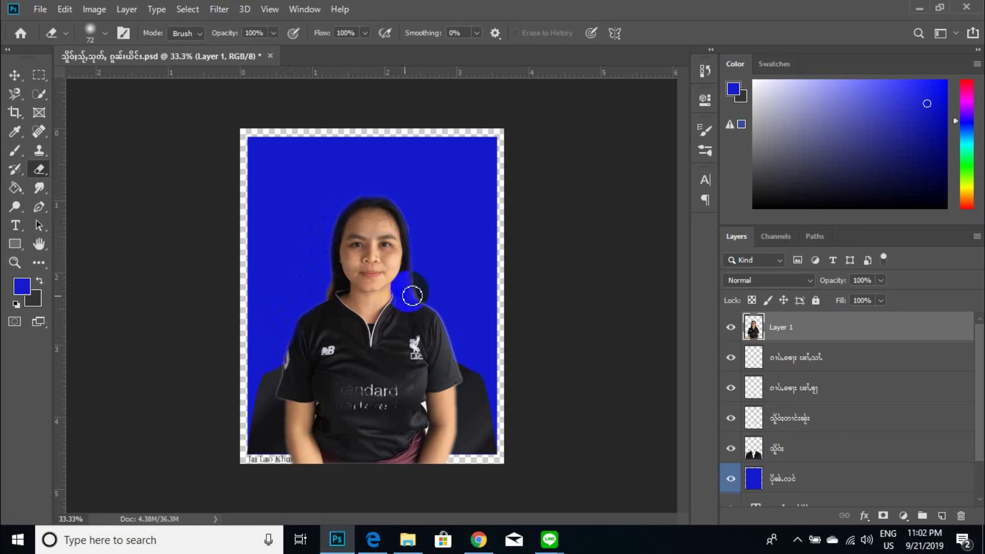
pyautogui.moveTo(412, 295)
pyautogui.mouseDown()
pyautogui.moveTo(421, 286)
pyautogui.moveTo(437, 301)
pyautogui.moveTo(463, 349)
pyautogui.mouseUp()
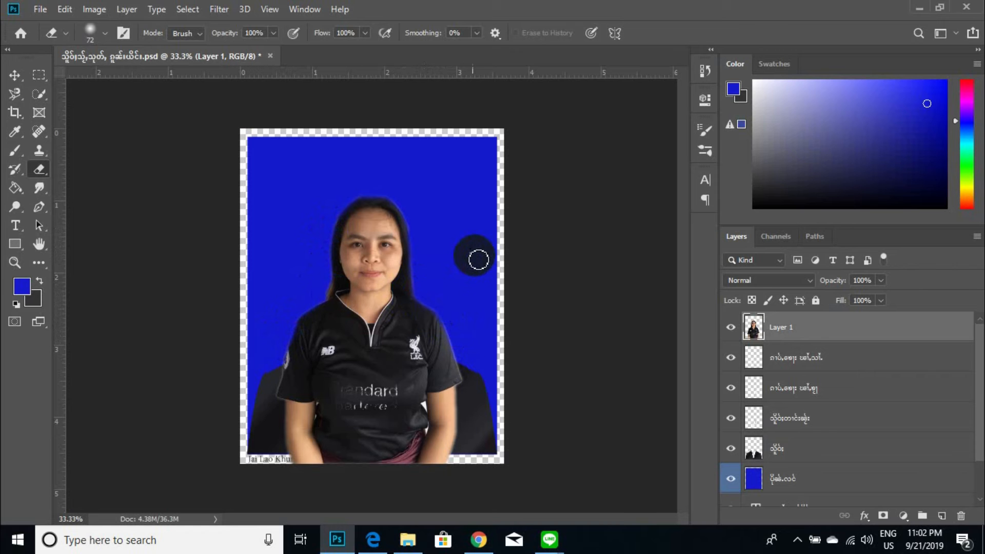
pyautogui.moveTo(345, 301); pyautogui.dragTo(340, 283)
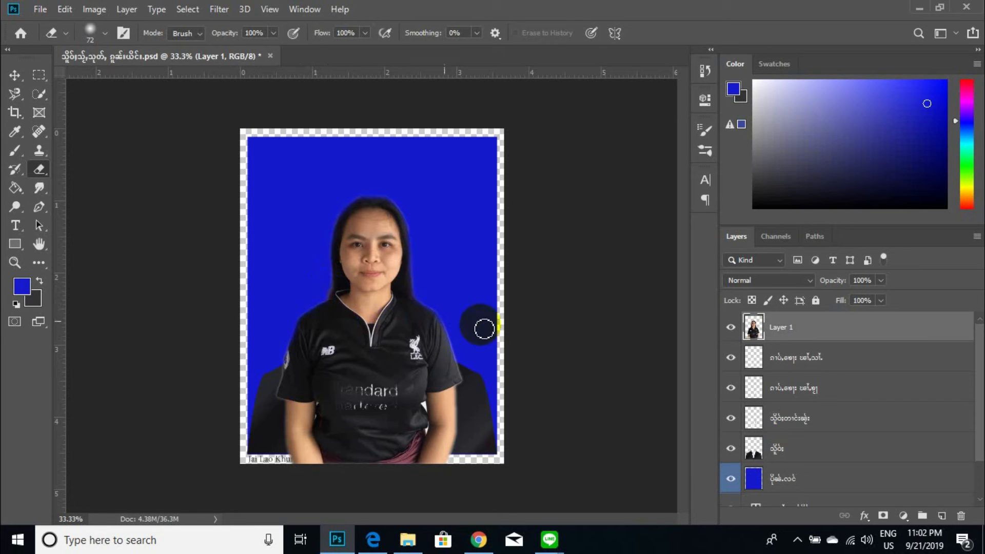
# Step: Place Layer 1 directly beneath the suit layer and scale it to 145.85%, centring the face above the suit's white collar
pyautogui.click(14, 76)
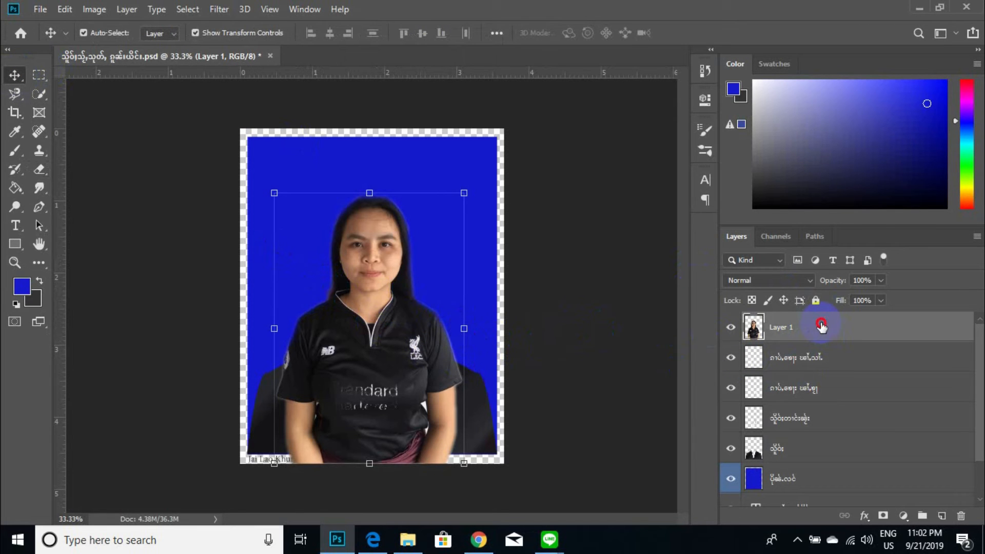
pyautogui.moveTo(822, 326); pyautogui.dragTo(839, 457)
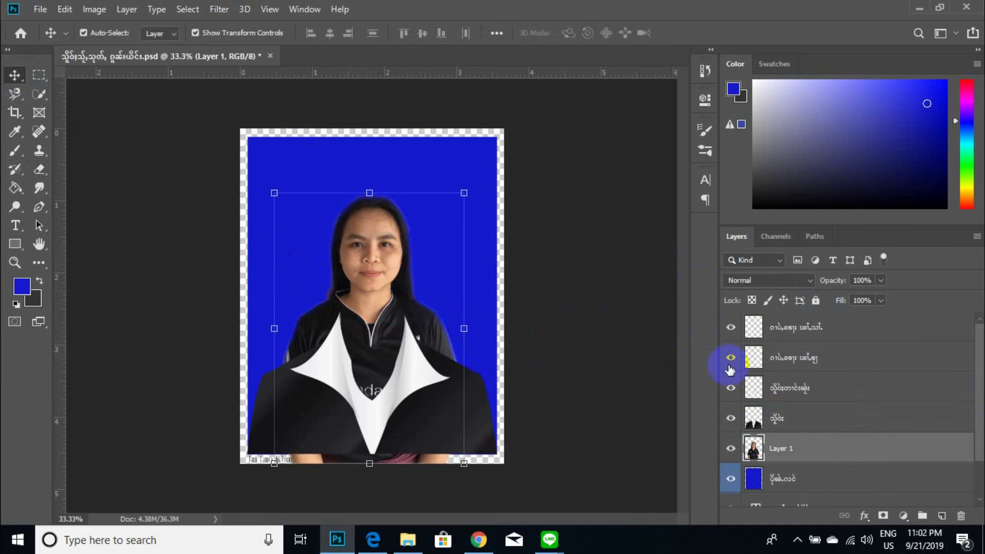
pyautogui.click(461, 191)
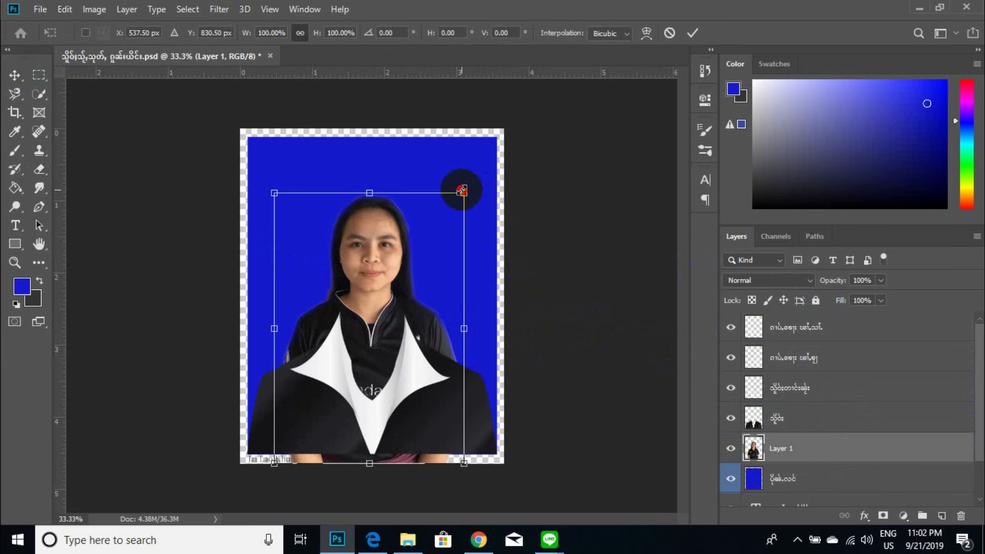
pyautogui.moveTo(462, 191); pyautogui.dragTo(518, 115)
pyautogui.moveTo(421, 208); pyautogui.dragTo(393, 311)
pyautogui.moveTo(492, 211); pyautogui.dragTo(514, 172)
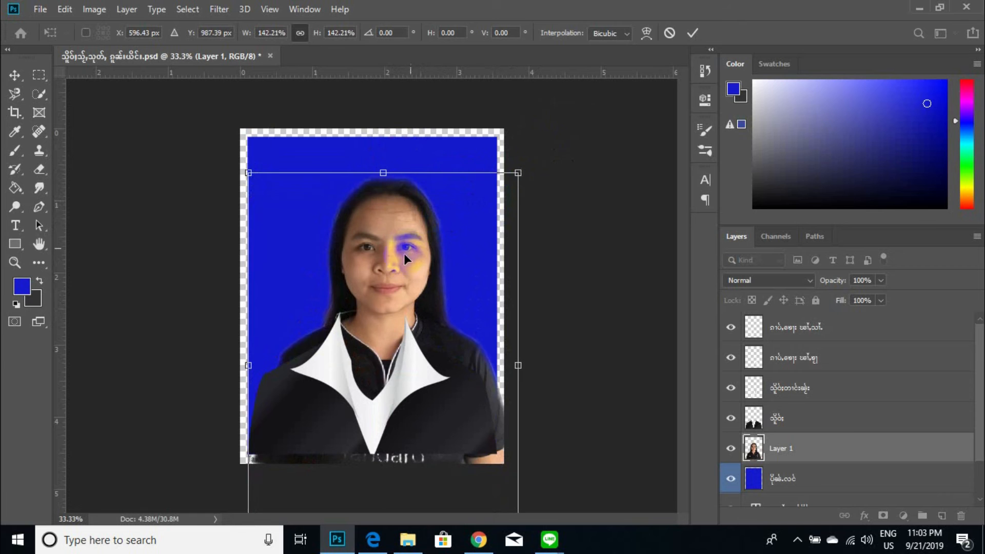
pyautogui.moveTo(403, 254); pyautogui.dragTo(390, 279)
pyautogui.moveTo(506, 195); pyautogui.dragTo(518, 183)
pyautogui.moveTo(402, 261); pyautogui.dragTo(395, 275)
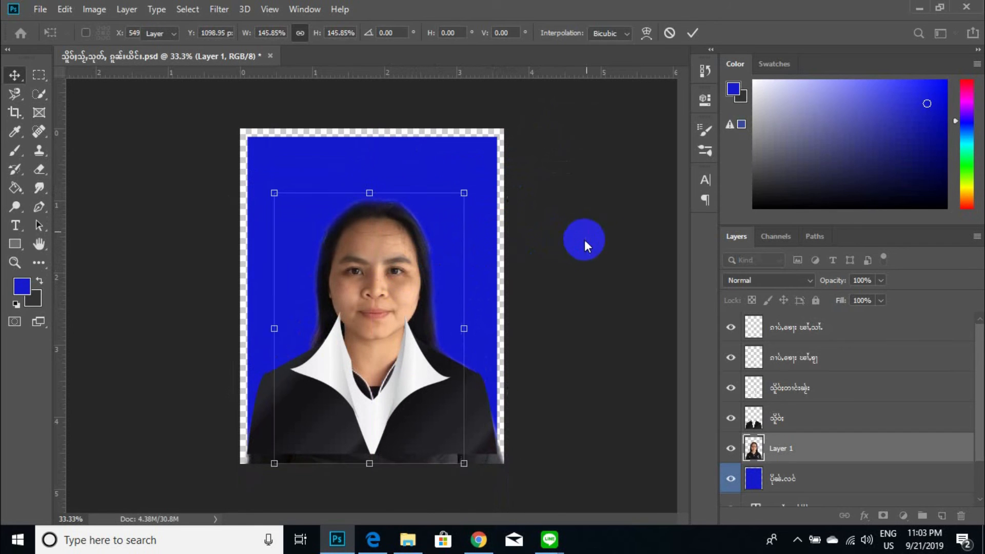
# Step: Commit the scaling of Layer 1, and hide and reshow the blue background layer to check the cutout's edges
pyautogui.press('Return')
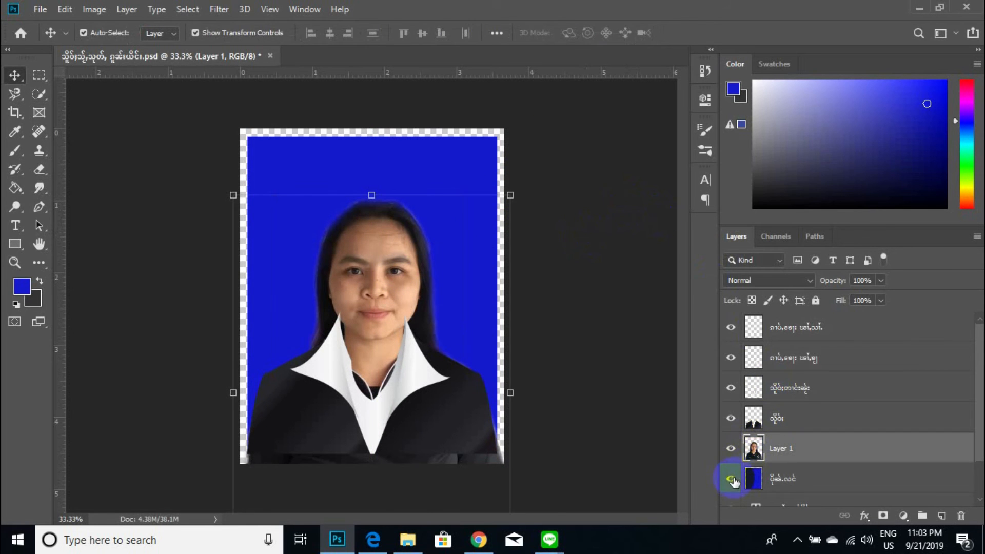
pyautogui.click(731, 479)
pyautogui.click(731, 479)
pyautogui.click(732, 478)
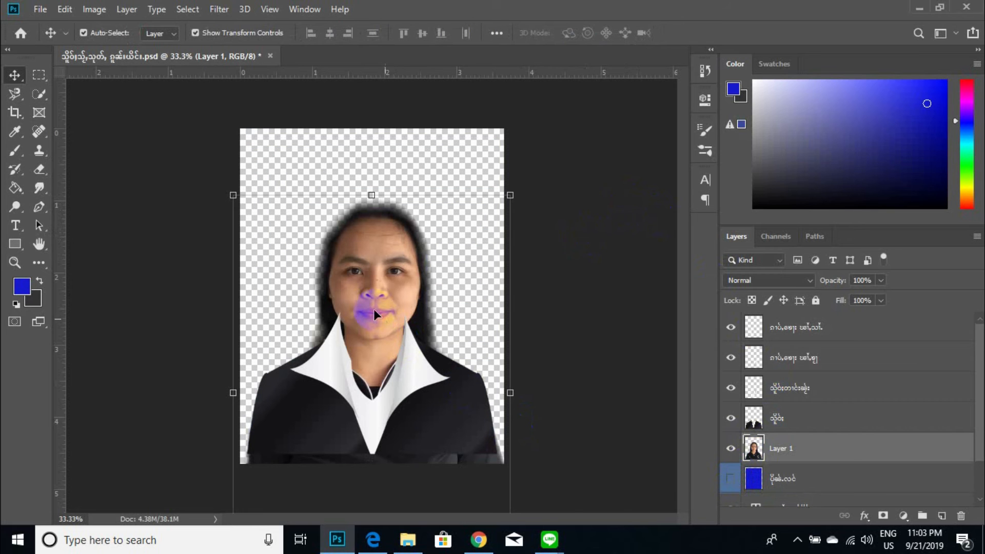
pyautogui.click(731, 480)
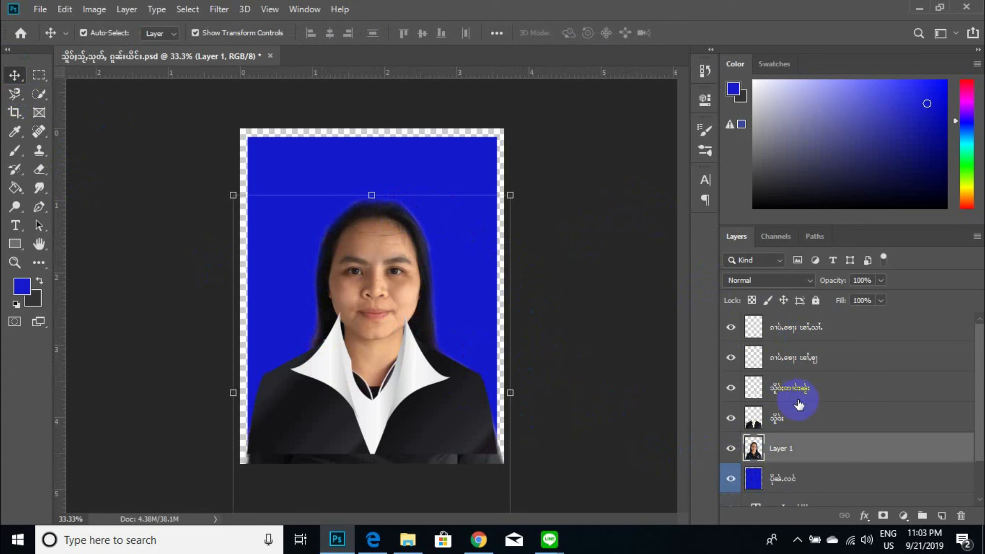
pyautogui.click(799, 423)
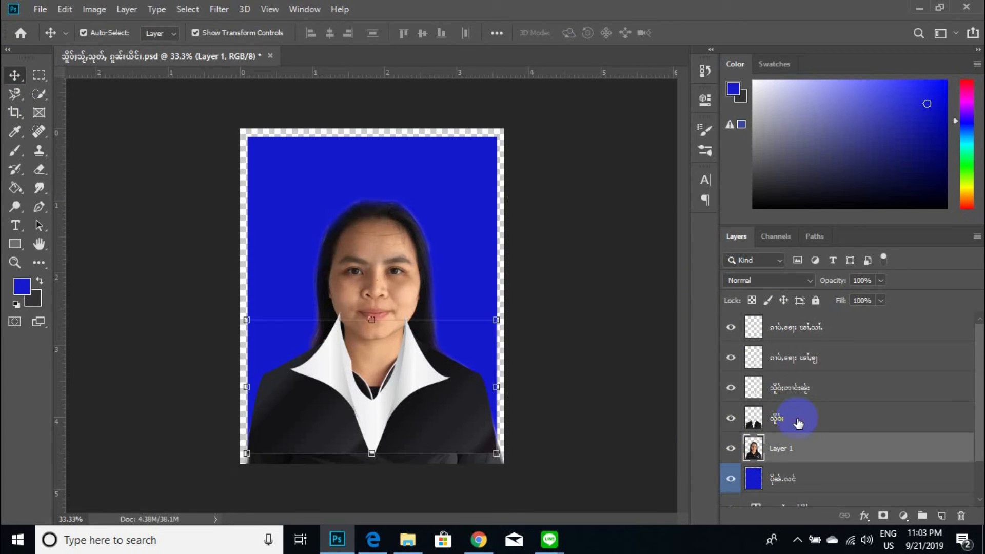
pyautogui.click(785, 396)
pyautogui.click(781, 339)
pyautogui.click(794, 359)
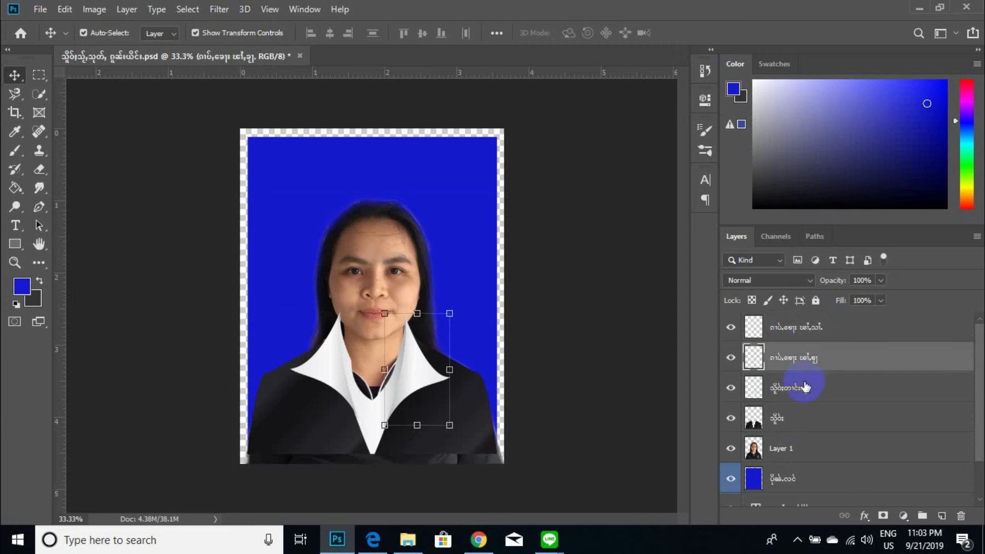
pyautogui.keyDown('shift'); pyautogui.click(794, 337); pyautogui.keyUp('shift')
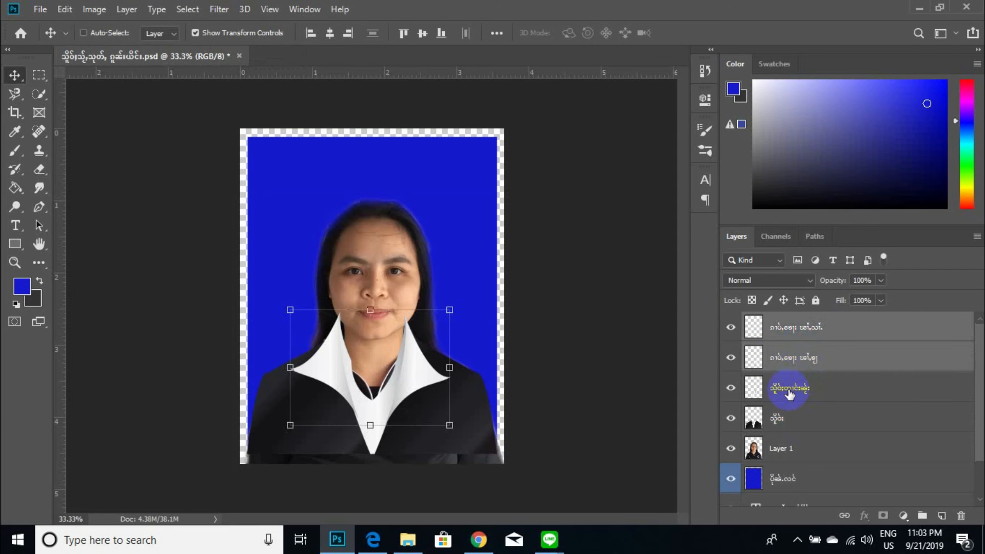
pyautogui.keyDown('ctrl'); pyautogui.click(789, 391); pyautogui.keyUp('ctrl')
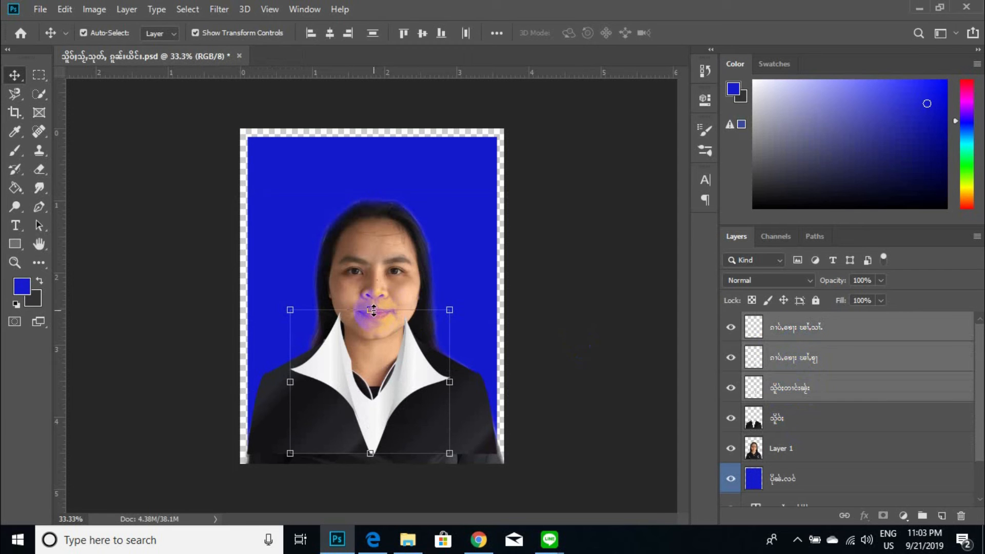
pyautogui.click(785, 446)
pyautogui.moveTo(400, 273); pyautogui.dragTo(399, 281)
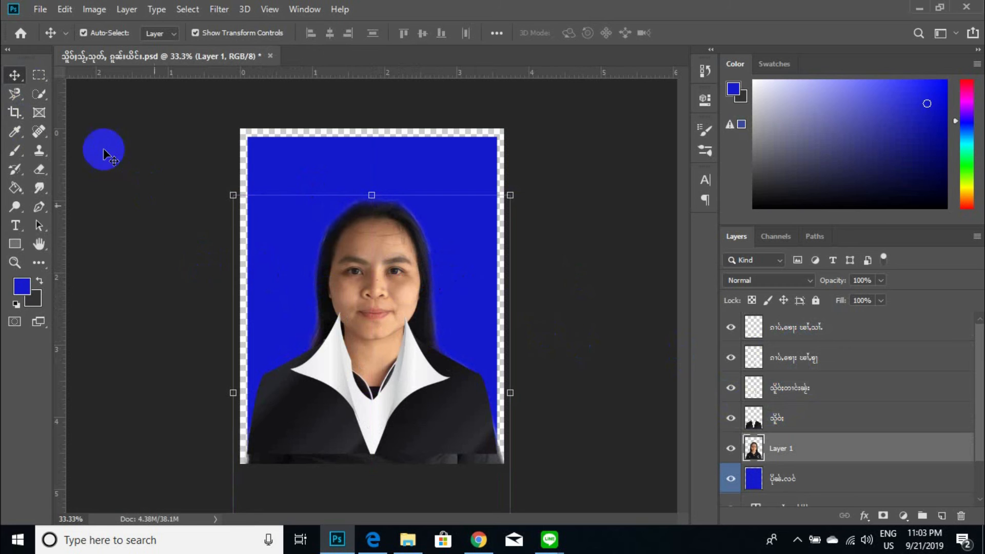
# Step: Scale the two collar layers and the inner shirt layer together to about 93%, rotated -0.80°, fitting them around the neck
pyautogui.click(764, 369)
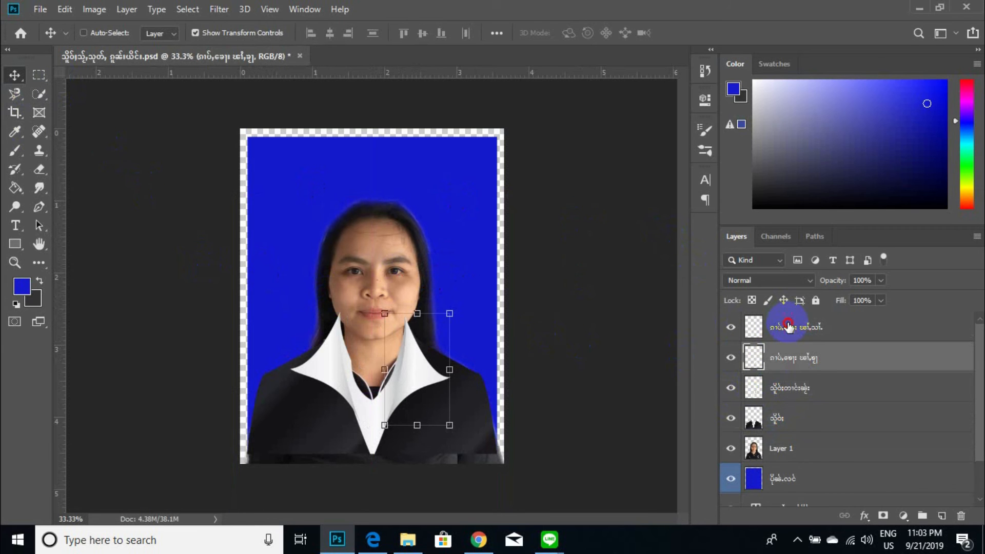
pyautogui.keyDown('shift'); pyautogui.click(789, 326); pyautogui.keyUp('shift')
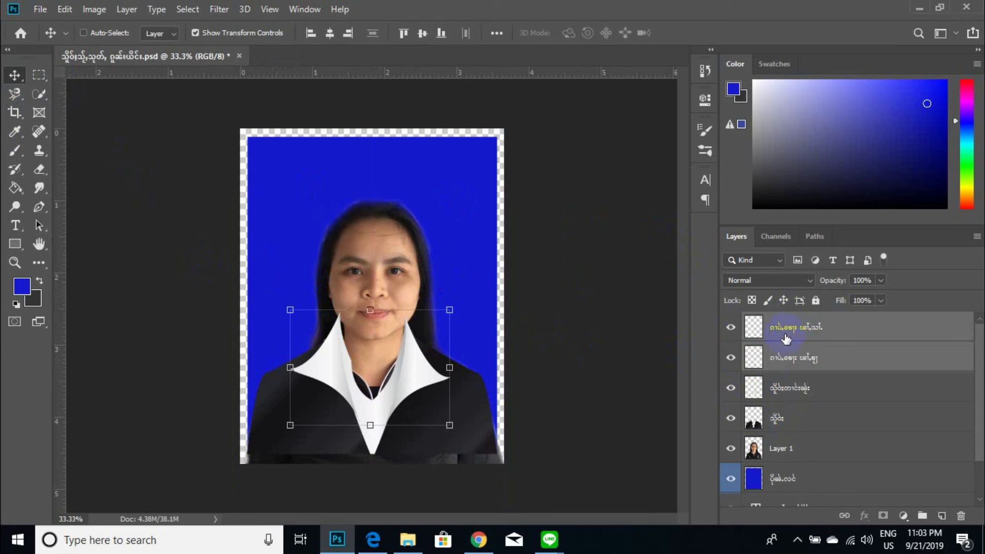
pyautogui.keyDown('shift'); pyautogui.click(777, 391); pyautogui.keyUp('shift')
pyautogui.click(372, 313)
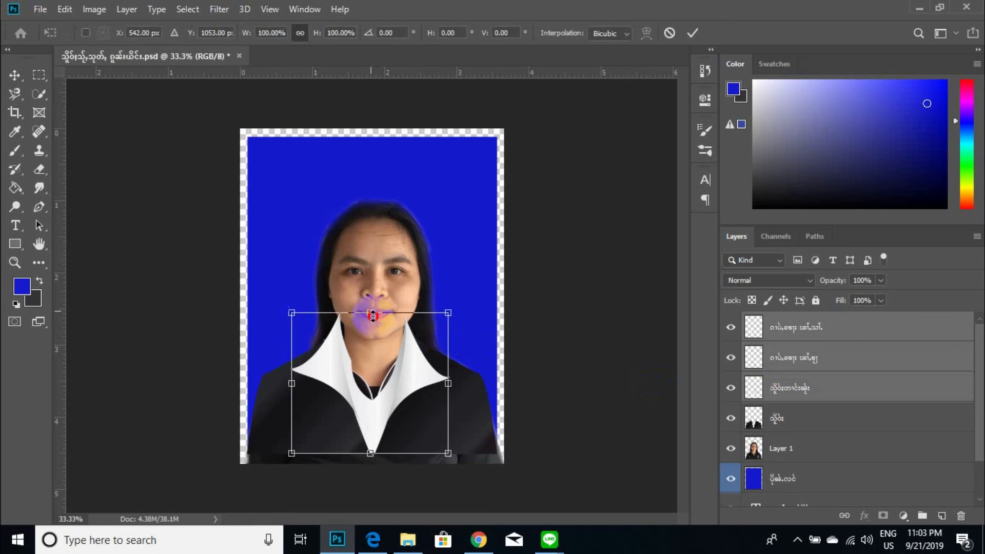
pyautogui.moveTo(373, 316); pyautogui.dragTo(374, 328)
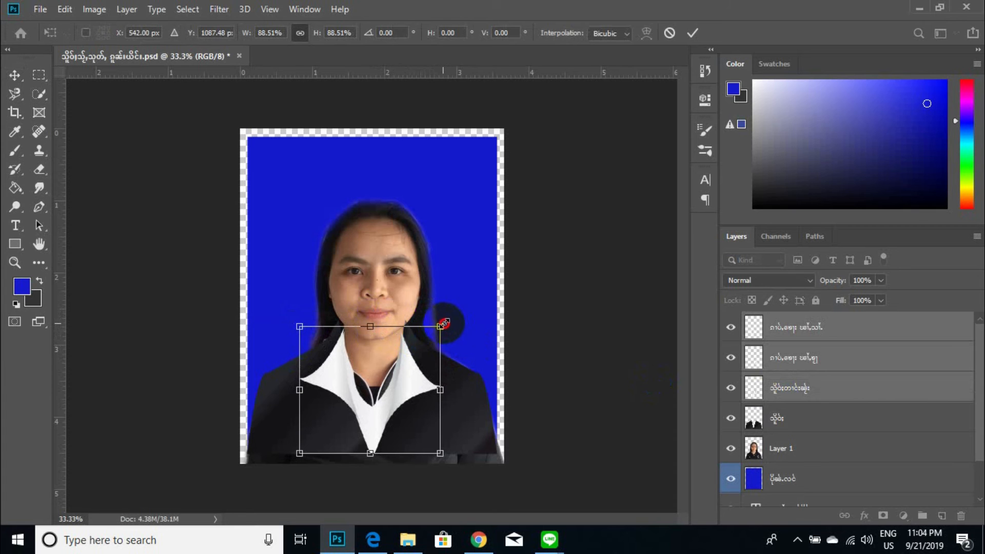
pyautogui.moveTo(444, 323); pyautogui.dragTo(450, 319)
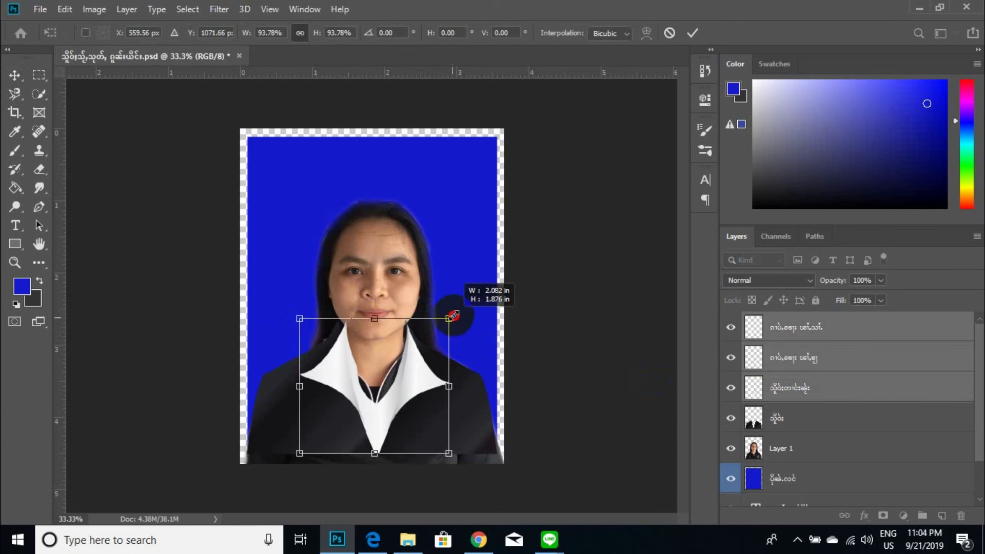
pyautogui.moveTo(411, 344); pyautogui.dragTo(405, 349)
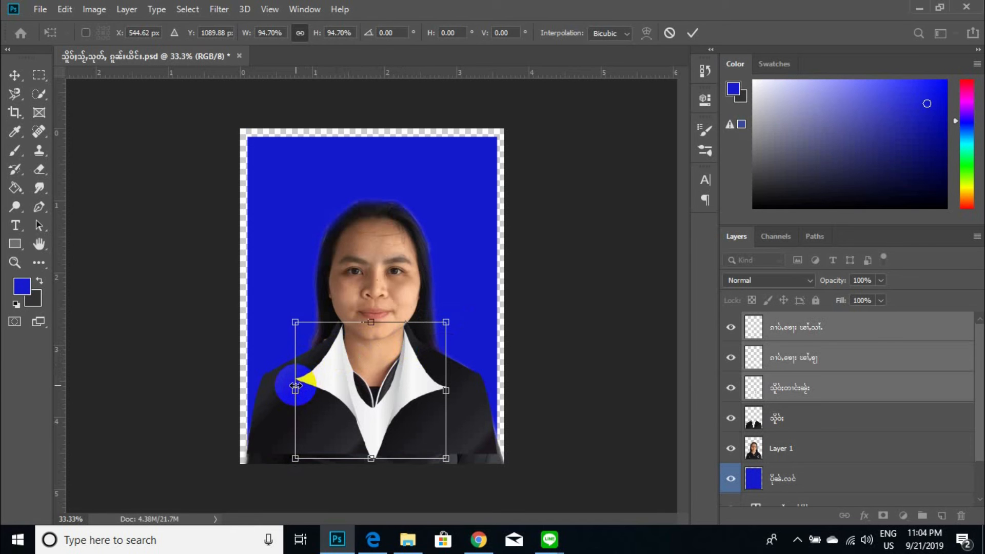
pyautogui.moveTo(296, 386)
pyautogui.mouseDown()
pyautogui.moveTo(308, 390)
pyautogui.moveTo(297, 392)
pyautogui.mouseUp()
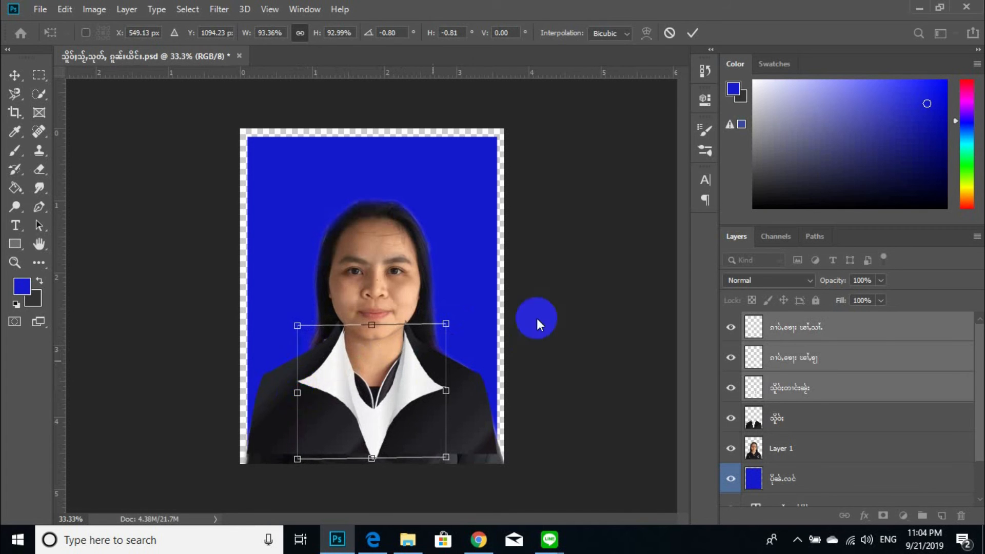
pyautogui.click(695, 35)
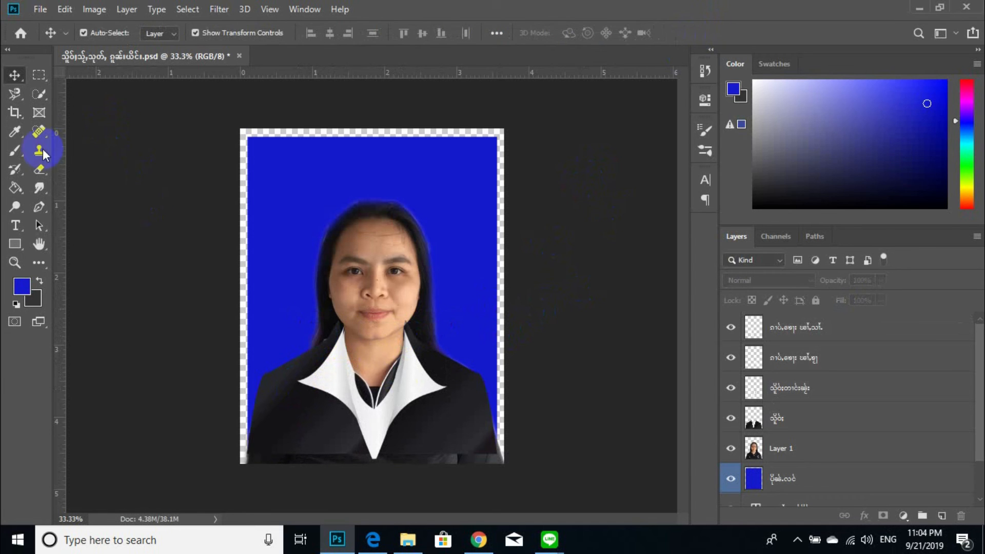
# Step: Erase the suit layer's edges beside both sides of the neck with the 72 px Eraser brush
pyautogui.click(39, 169)
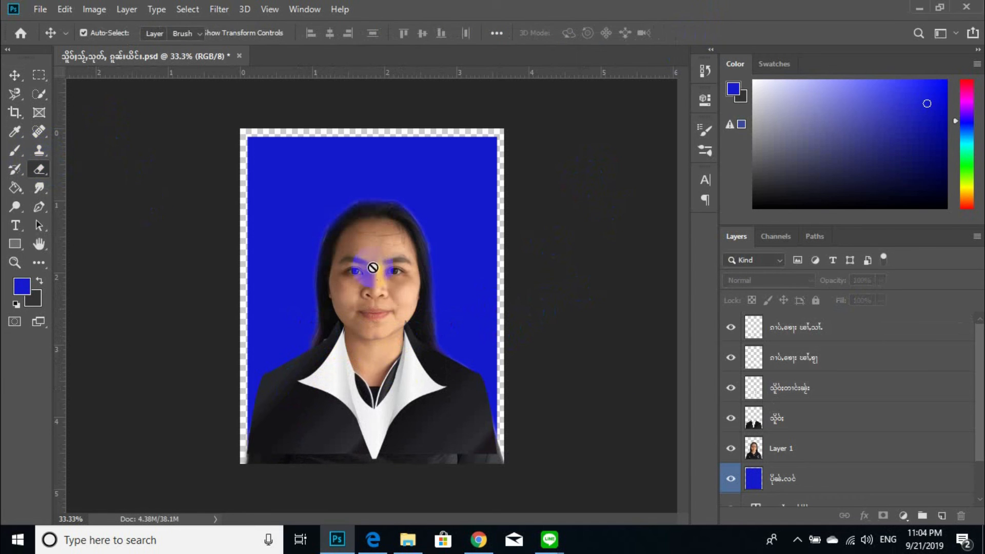
pyautogui.click(775, 419)
pyautogui.click(321, 334)
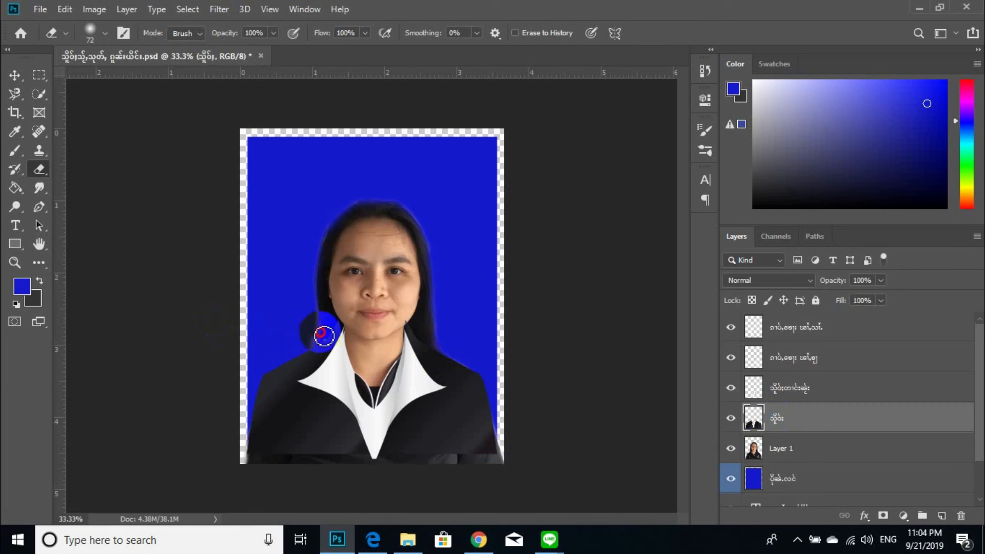
pyautogui.moveTo(324, 336)
pyautogui.mouseDown()
pyautogui.moveTo(339, 324)
pyautogui.moveTo(310, 336)
pyautogui.moveTo(332, 331)
pyautogui.mouseUp()
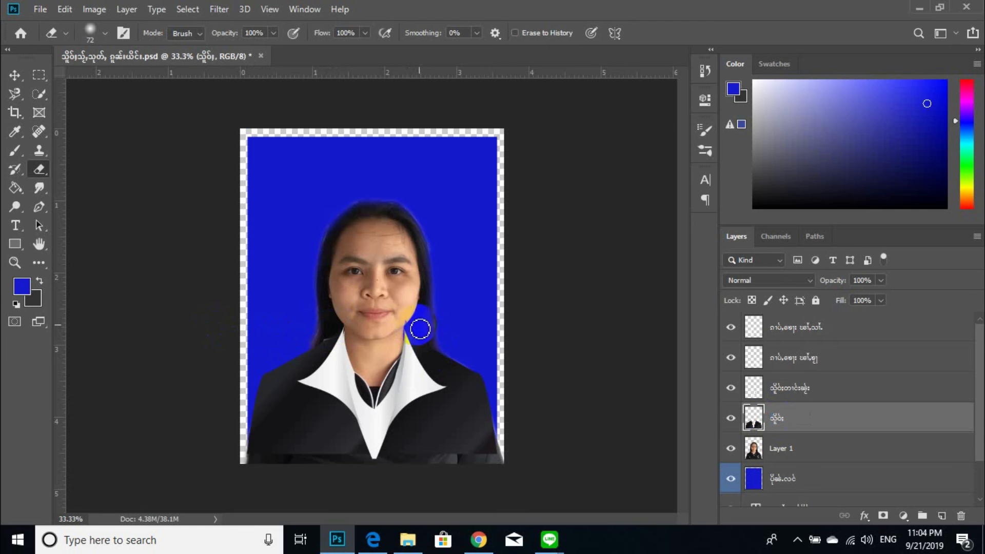
pyautogui.moveTo(419, 329)
pyautogui.mouseDown()
pyautogui.moveTo(402, 323)
pyautogui.moveTo(418, 330)
pyautogui.mouseUp()
pyautogui.moveTo(324, 333)
pyautogui.mouseDown()
pyautogui.moveTo(334, 337)
pyautogui.moveTo(326, 349)
pyautogui.mouseUp()
# Step: Smudge Layer 1 along both sides of the neck where it meets the collar, using a 31 px brush at 50% strength
pyautogui.click(39, 188)
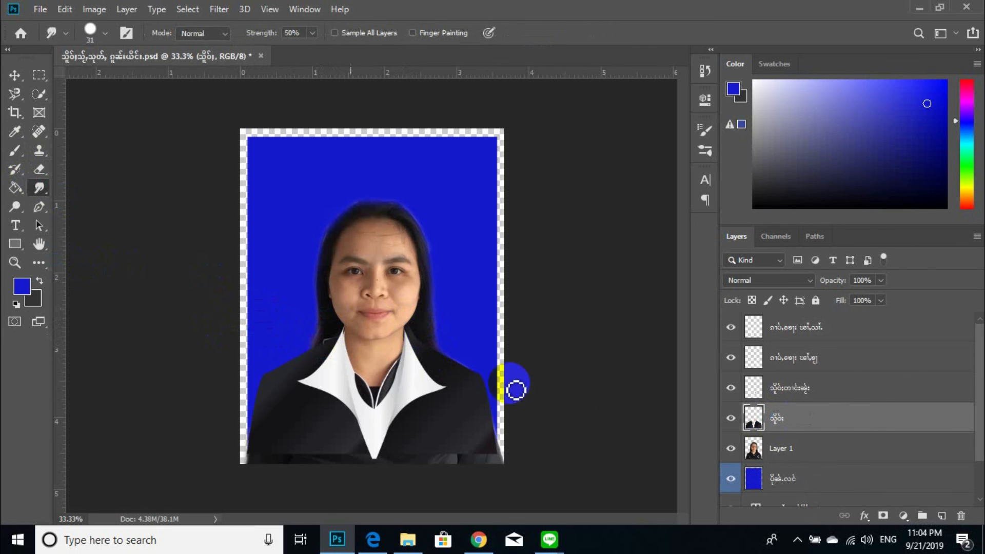
pyautogui.click(797, 444)
pyautogui.click(758, 447)
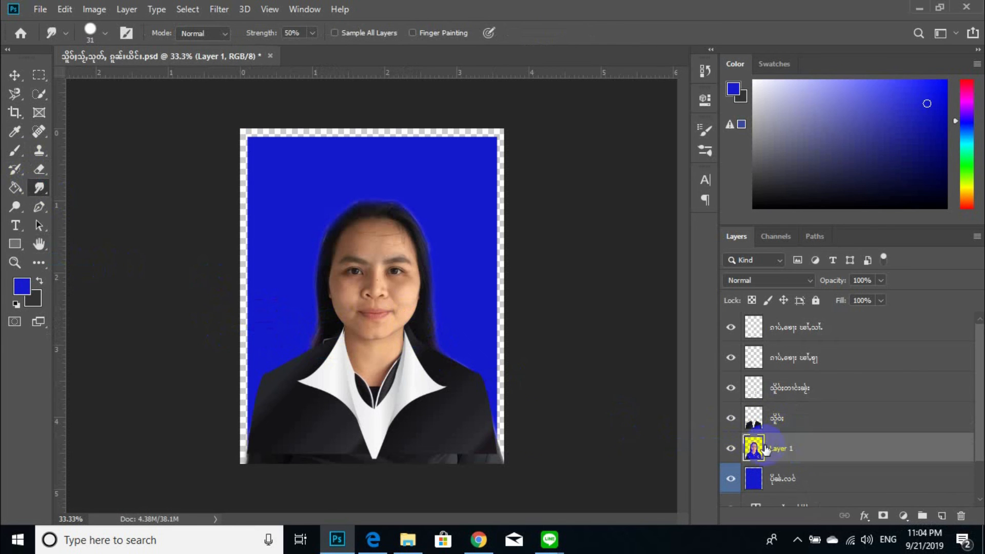
pyautogui.moveTo(325, 346)
pyautogui.mouseDown()
pyautogui.moveTo(337, 344)
pyautogui.moveTo(334, 331)
pyautogui.moveTo(332, 350)
pyautogui.mouseUp()
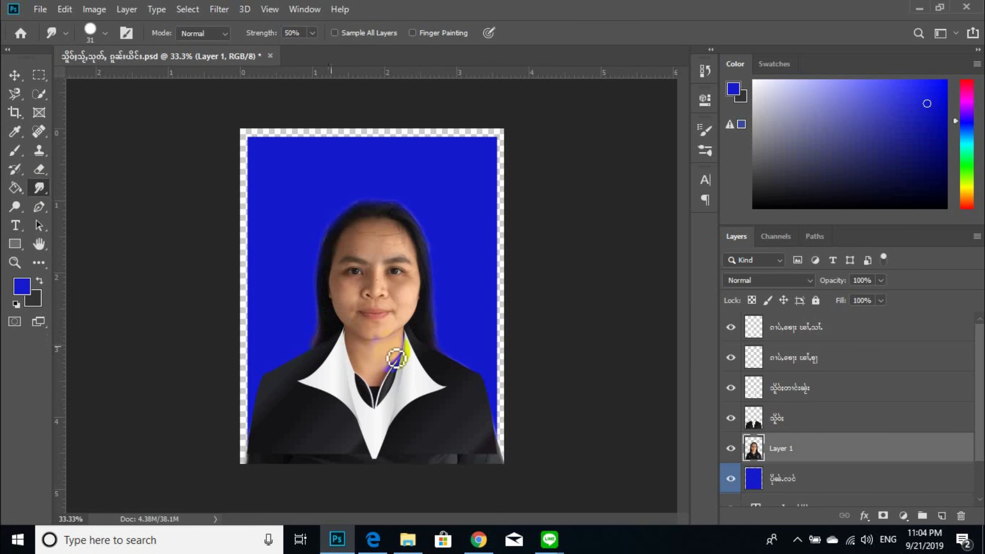
pyautogui.moveTo(396, 358)
pyautogui.mouseDown()
pyautogui.moveTo(447, 356)
pyautogui.moveTo(433, 337)
pyautogui.moveTo(427, 364)
pyautogui.moveTo(442, 361)
pyautogui.moveTo(420, 348)
pyautogui.moveTo(533, 400)
pyautogui.moveTo(452, 369)
pyautogui.moveTo(412, 344)
pyautogui.mouseUp()
# Step: Try smudging the blue background layer beside the woman's hair, and undo the stroke
pyautogui.click(785, 418)
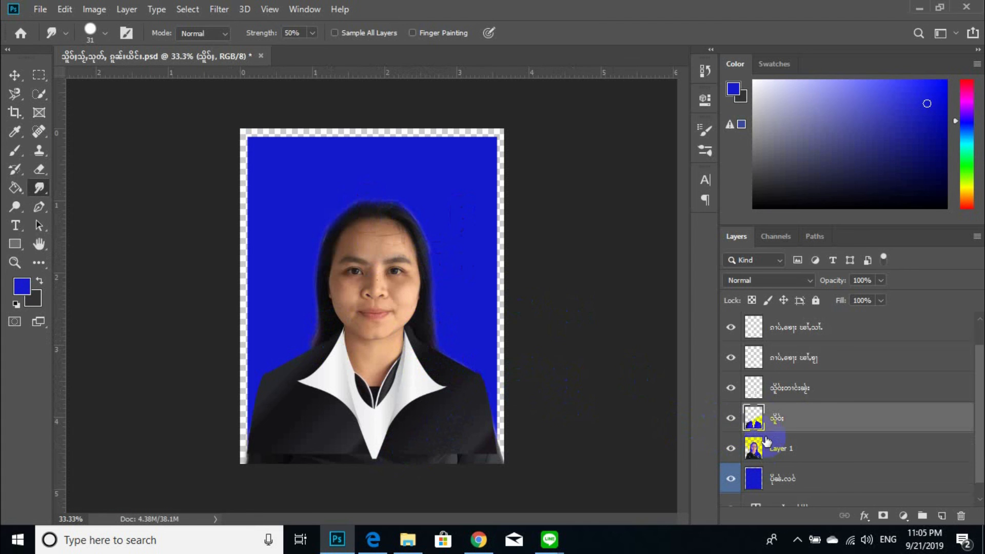
pyautogui.scroll(-2, 800, 433)
pyautogui.click(817, 424)
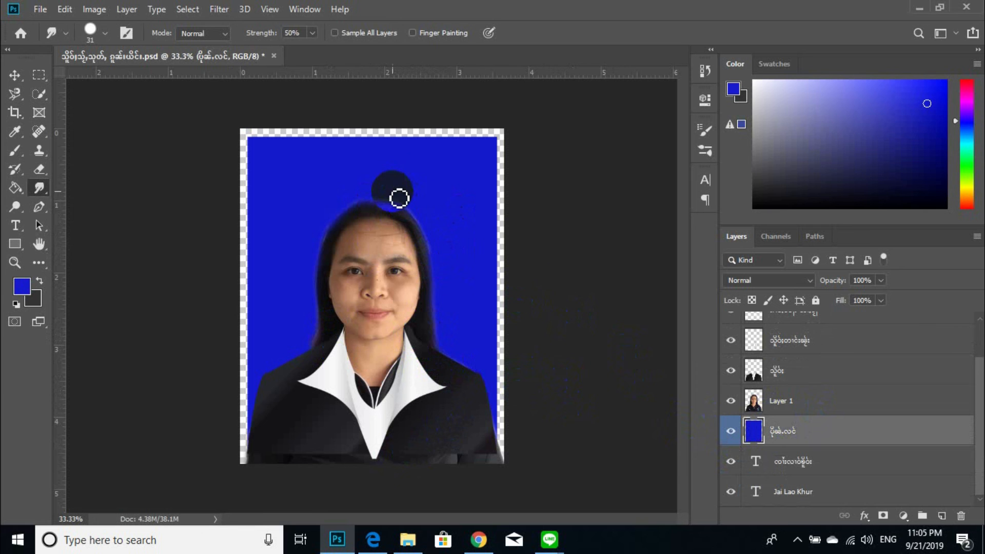
pyautogui.moveTo(455, 205); pyautogui.dragTo(426, 243)
pyautogui.hotkey('ctrl', 'z')
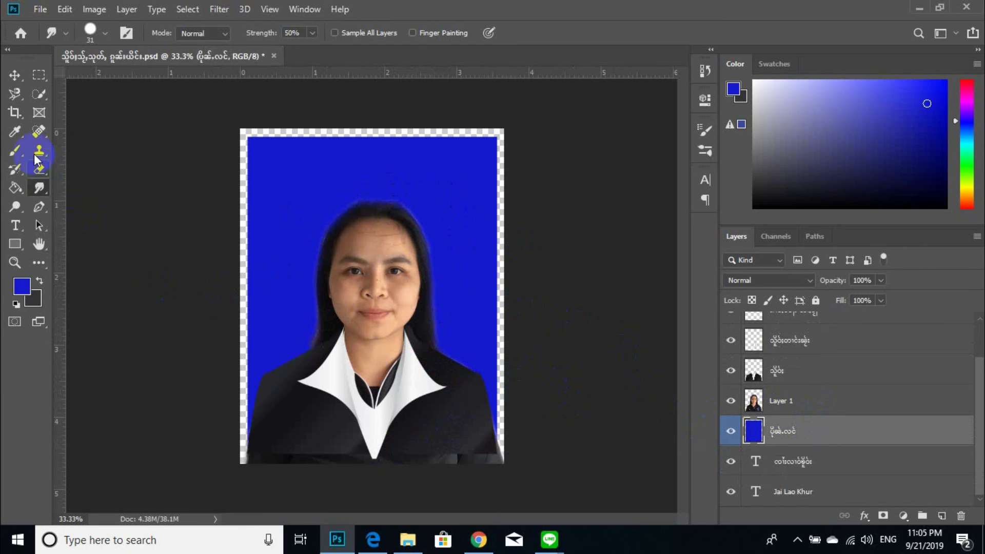
# Step: Set the foreground colour to white (#ffffff) and fill the blue background layer with it using the Paint Bucket
pyautogui.click(14, 191)
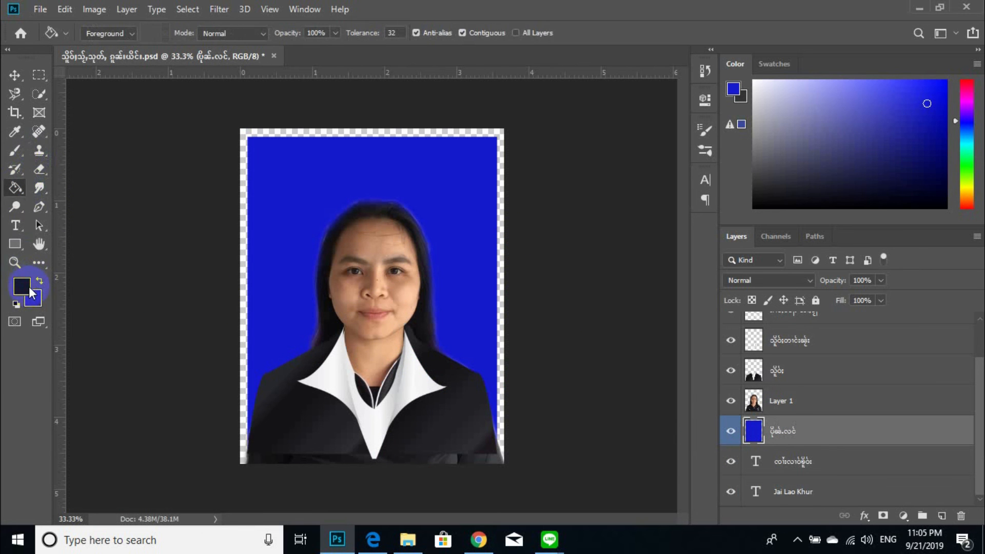
pyautogui.click(29, 289)
pyautogui.moveTo(403, 193); pyautogui.dragTo(386, 158)
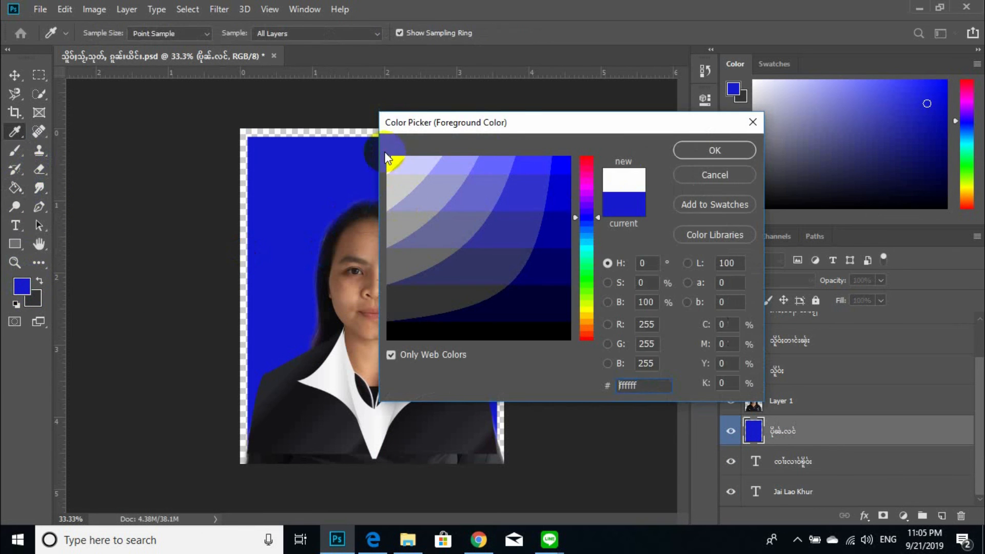
pyautogui.click(681, 153)
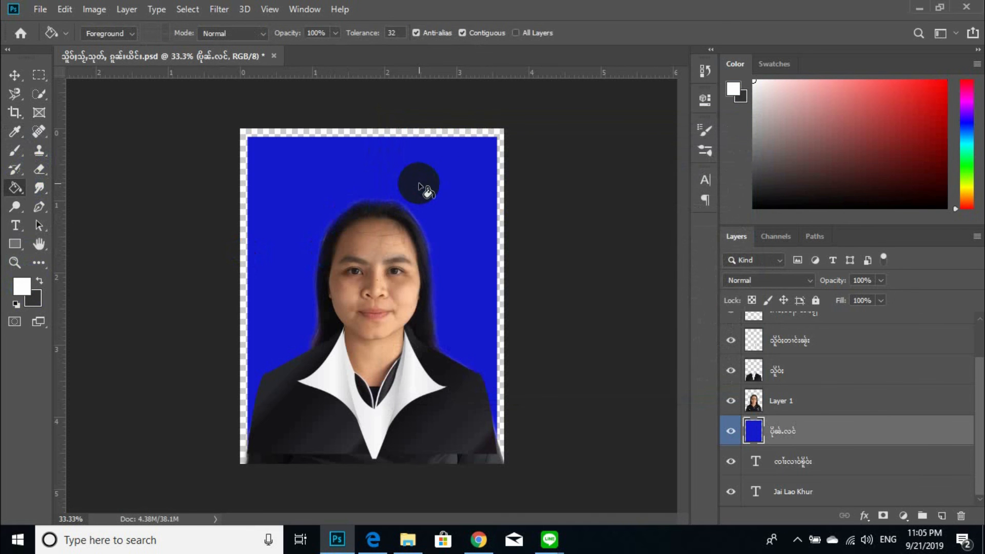
pyautogui.click(419, 190)
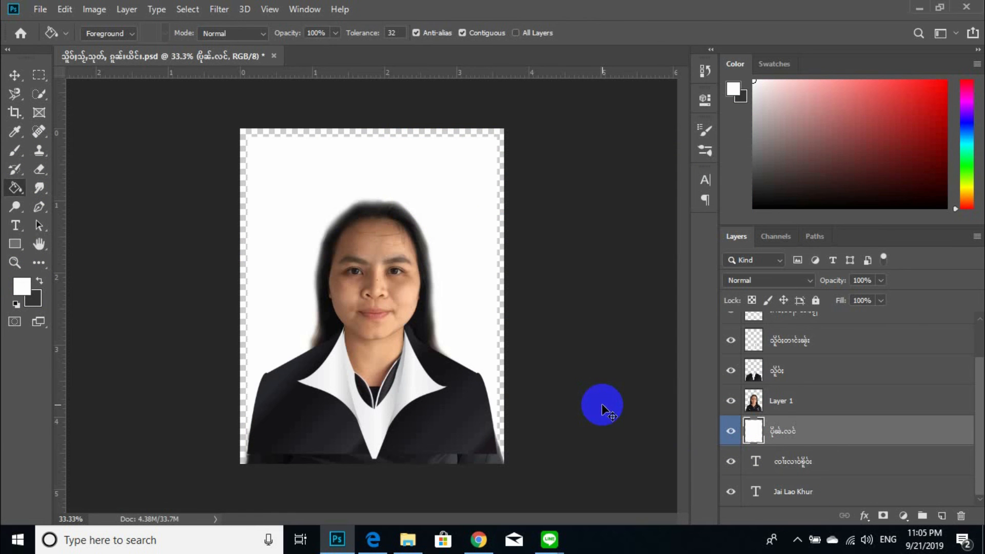
# Step: Switch the keyboard layout to English (United States) US and undo the white background fill
pyautogui.click(888, 540)
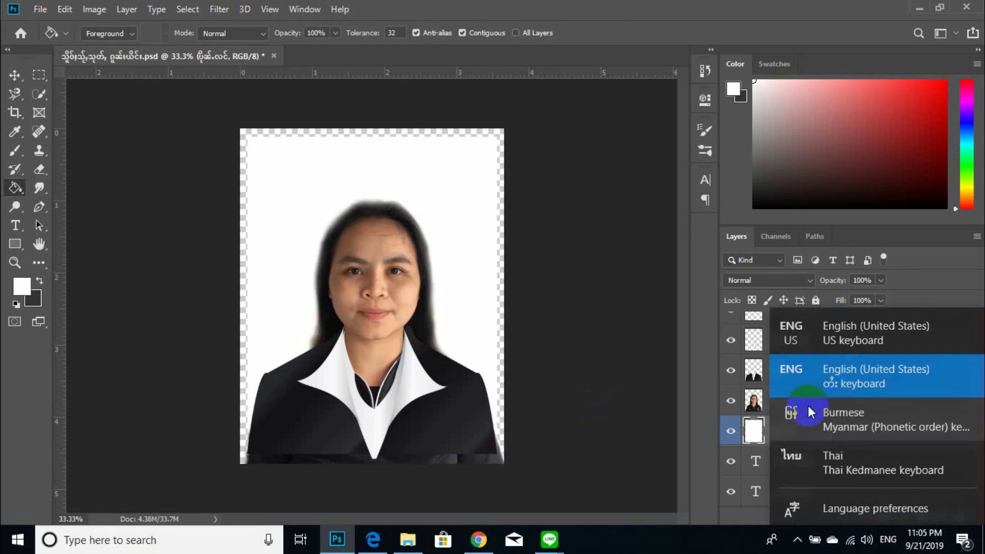
pyautogui.click(842, 325)
pyautogui.hotkey('ctrl', 'z')
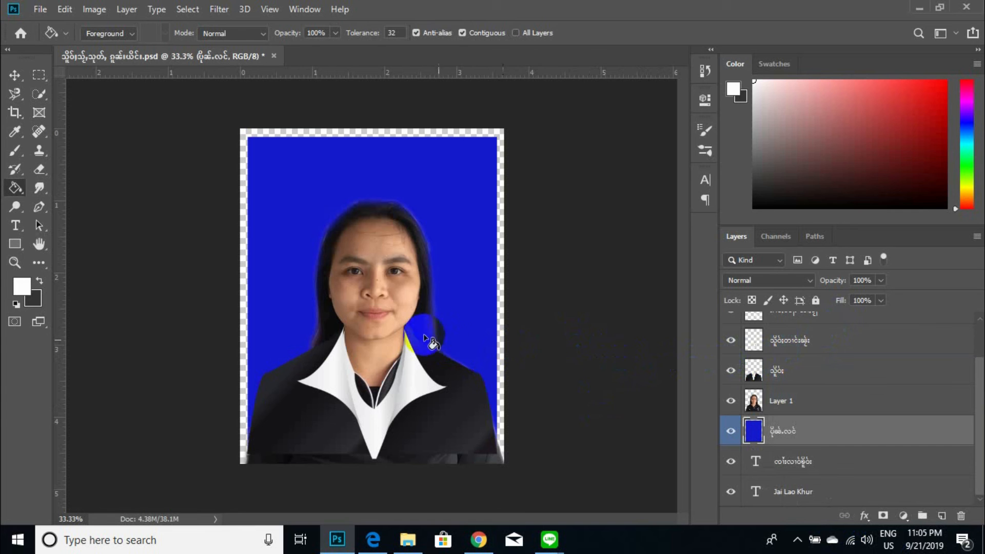
# Step: Select the blue background with the Magic Wand, invert the selection to delete Layer 1's parts outside it, and deselect
pyautogui.click(40, 94)
pyautogui.click(77, 107)
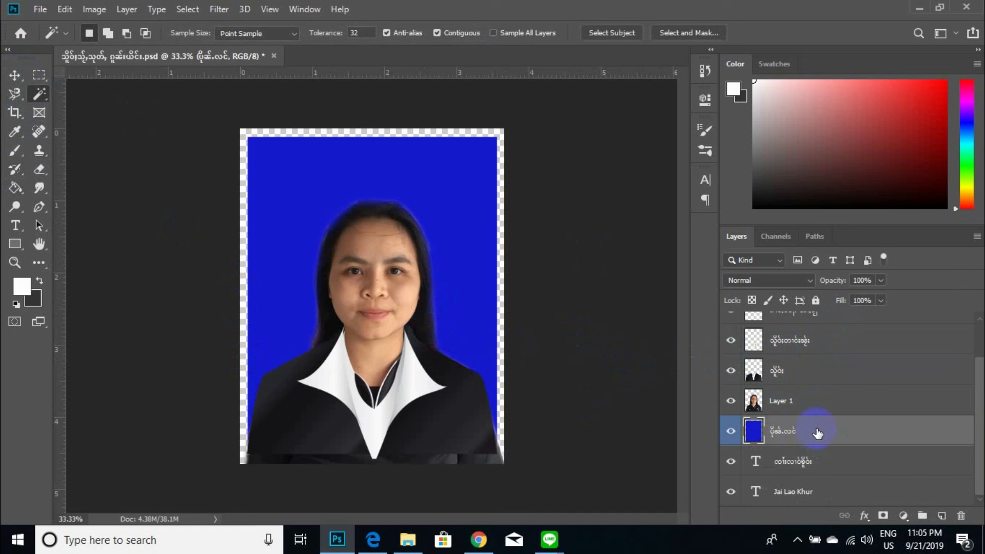
pyautogui.click(483, 245)
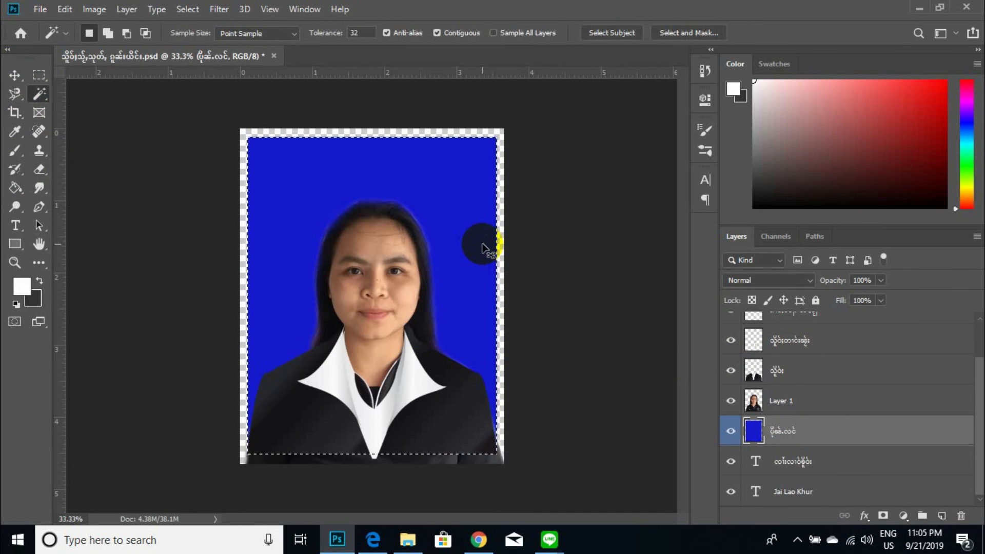
pyautogui.hotkey('ctrl', 'shift', 'i')
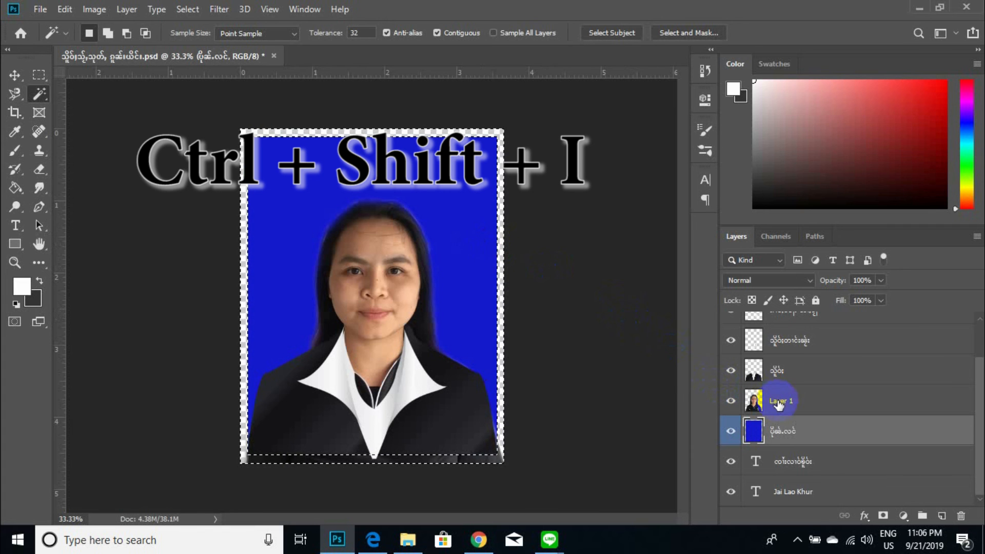
pyautogui.click(805, 406)
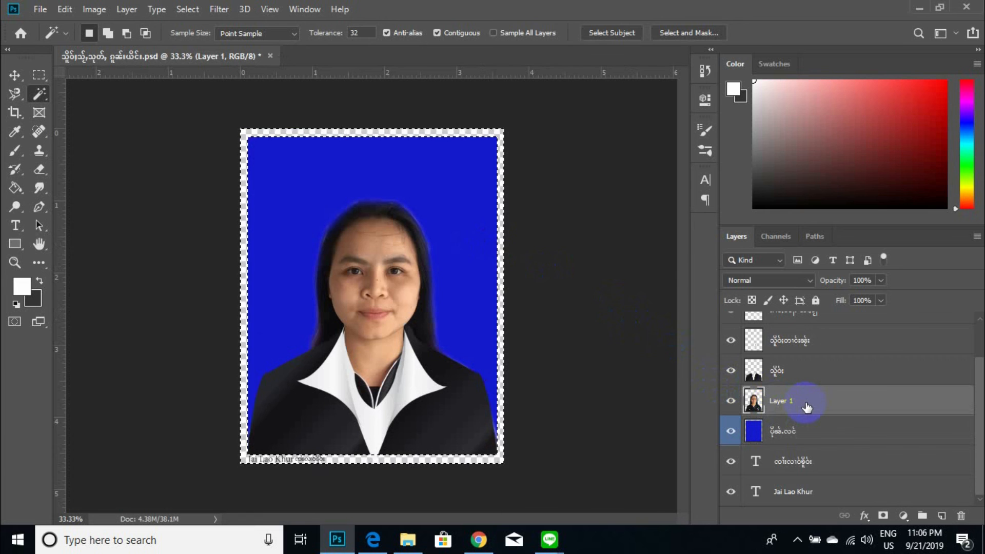
pyautogui.press('Delete')
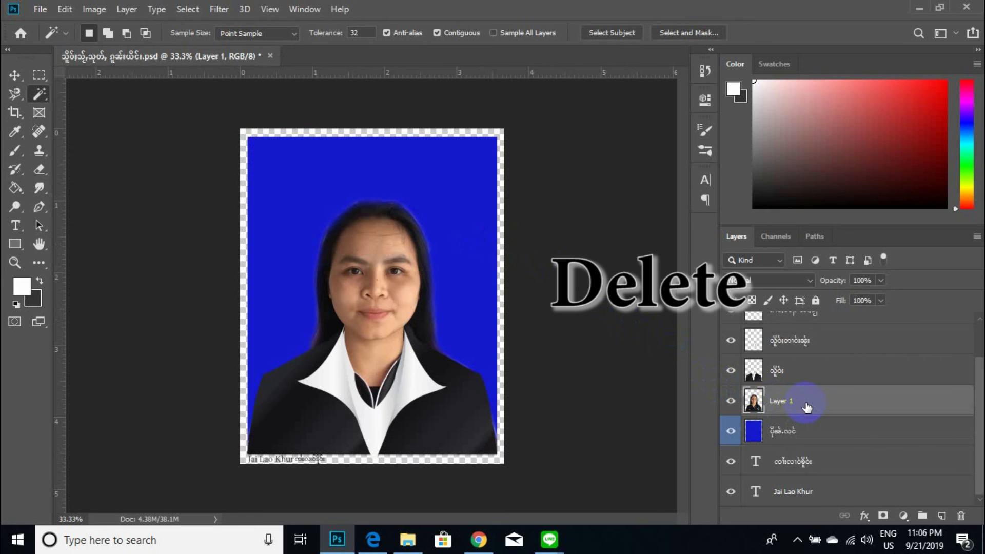